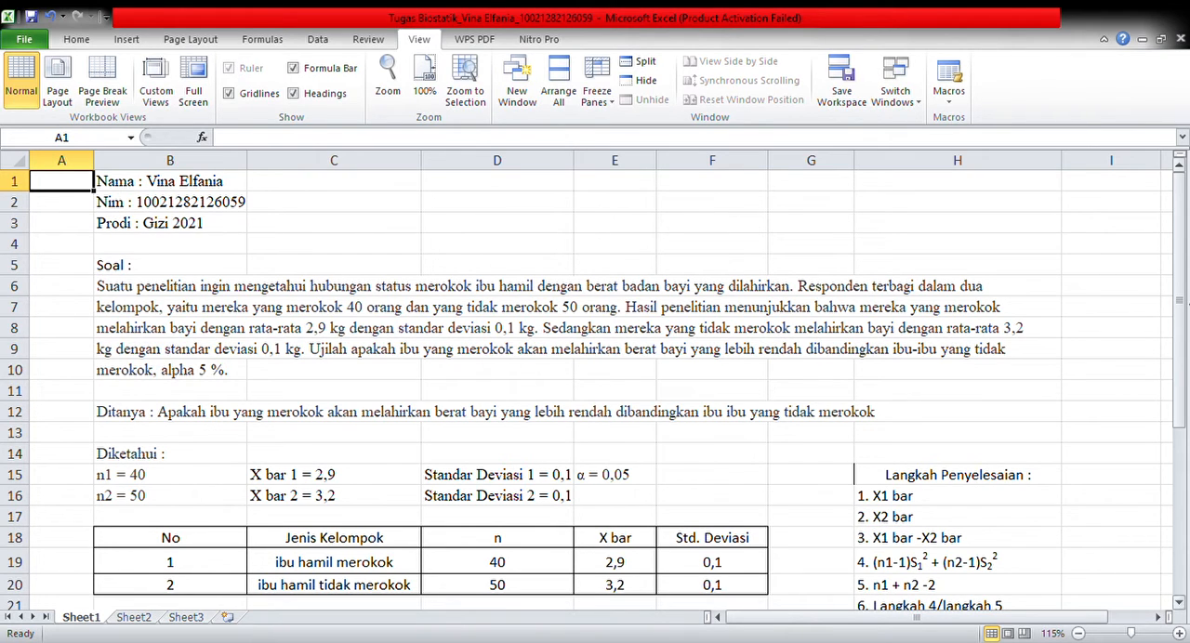
# Review the known values, the group data table, the t formula and the list of solution steps
pyautogui.moveTo(1183, 308); pyautogui.dragTo(1184, 347)
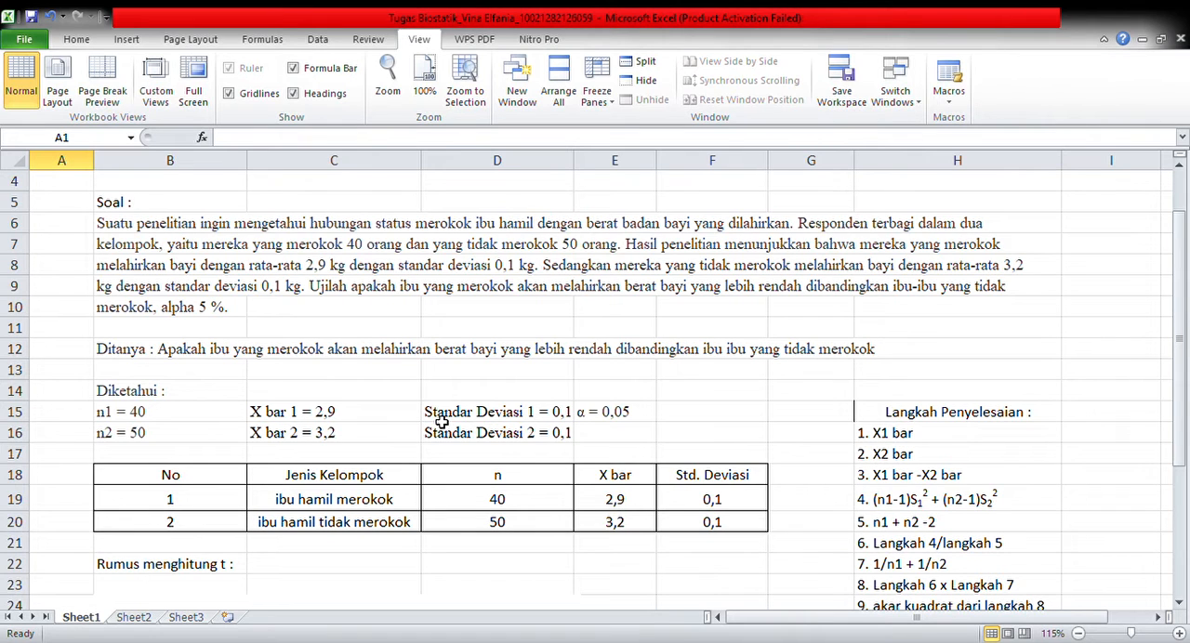
pyautogui.click(139, 438)
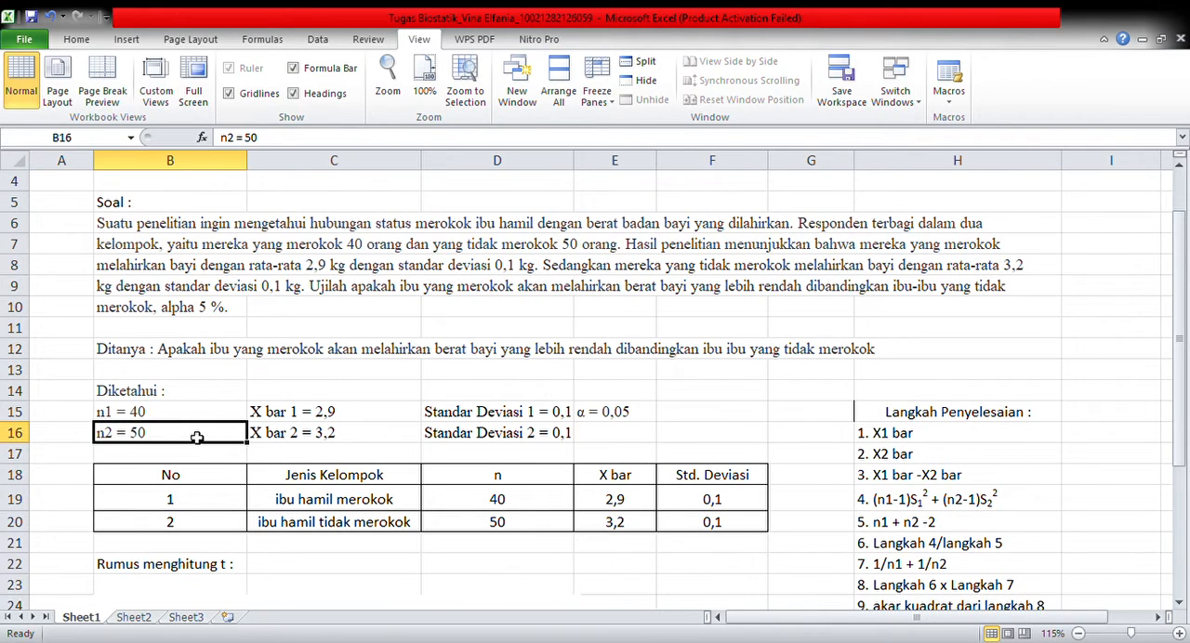
pyautogui.click(354, 440)
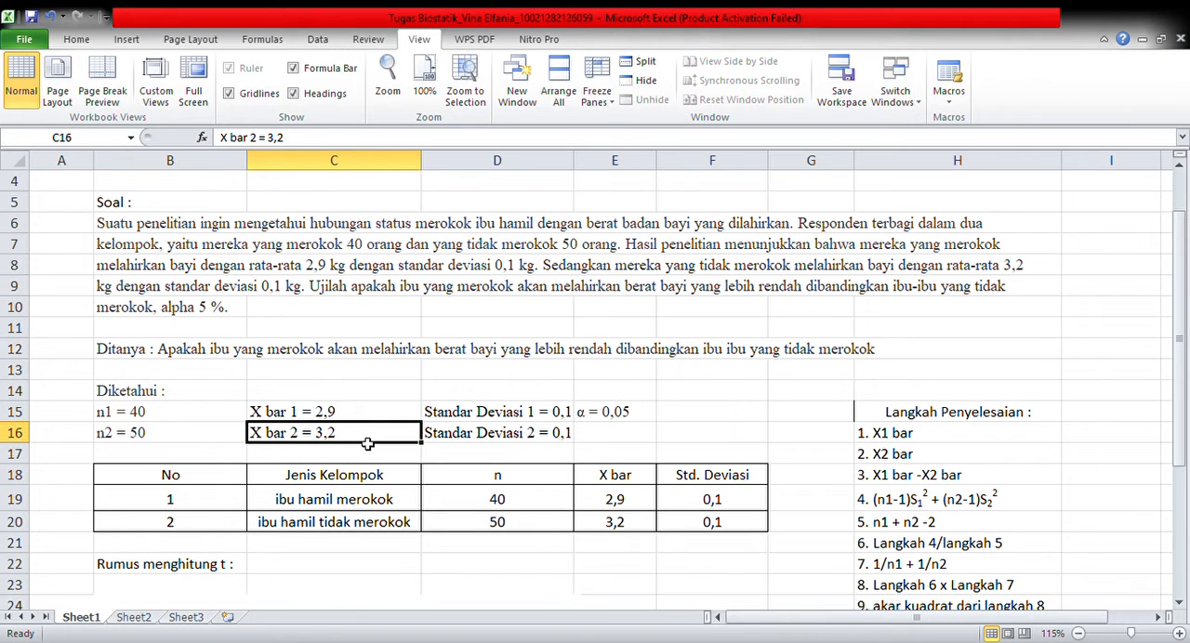
pyautogui.click(475, 444)
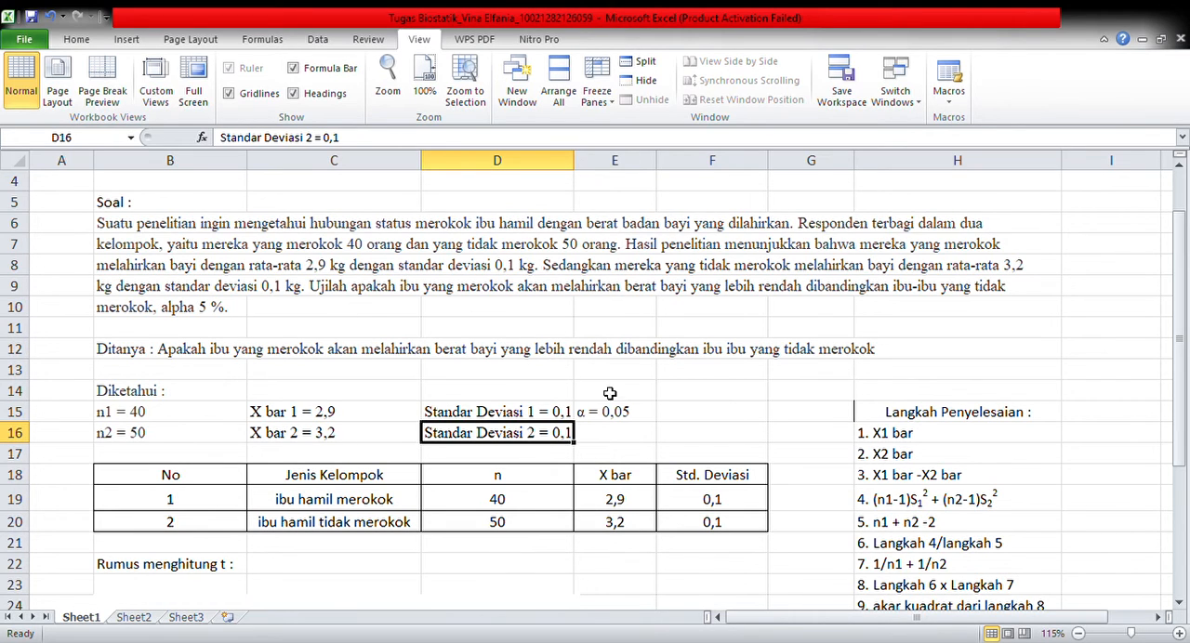
pyautogui.click(653, 412)
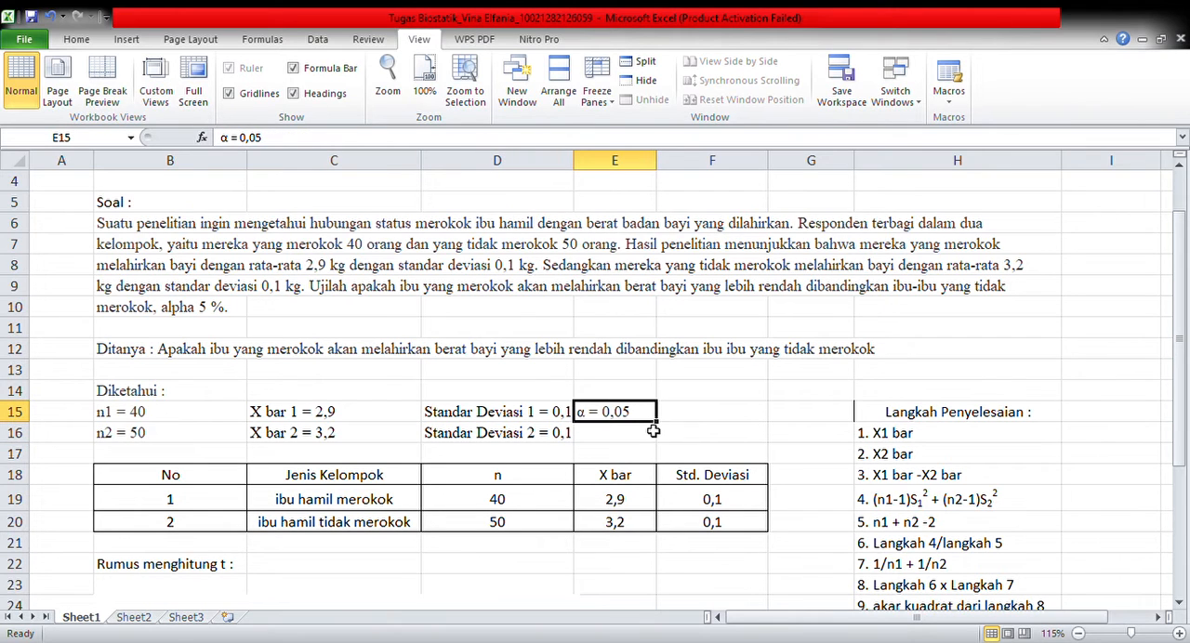
pyautogui.scroll(-2, 567, 543)
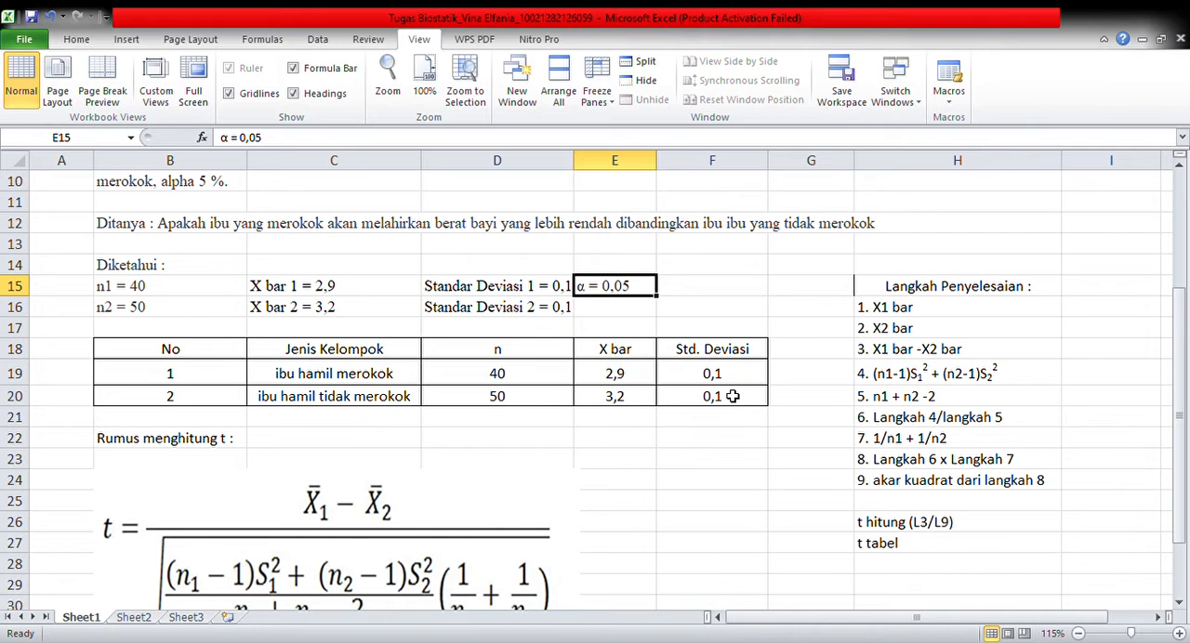
pyautogui.scroll(-2, 544, 479)
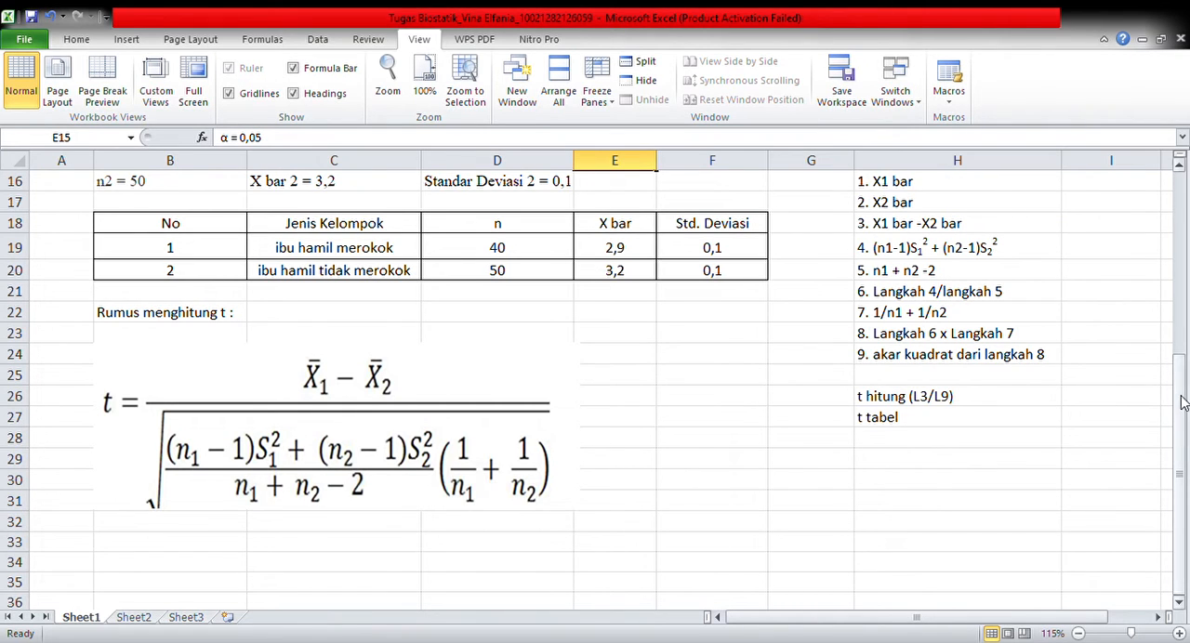
pyautogui.scroll(1, 1181, 402)
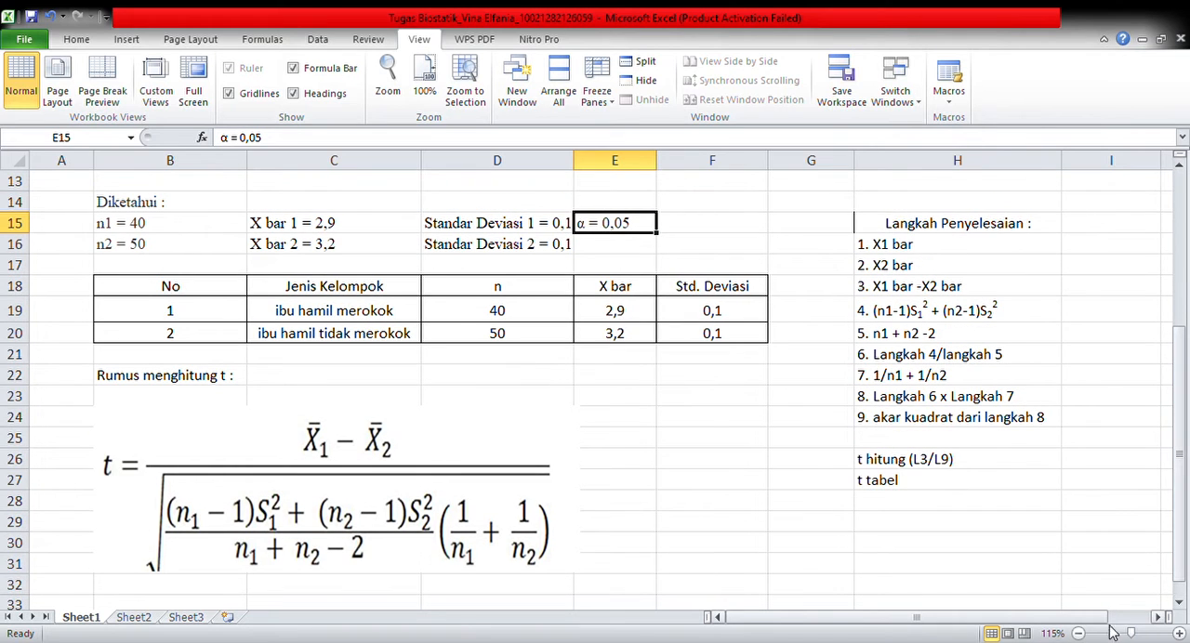
# Fill in X1 bar in I16 with =E19 and X2 bar in I17 with =E20 from the data table
pyautogui.hscroll(2, 1162, 616)
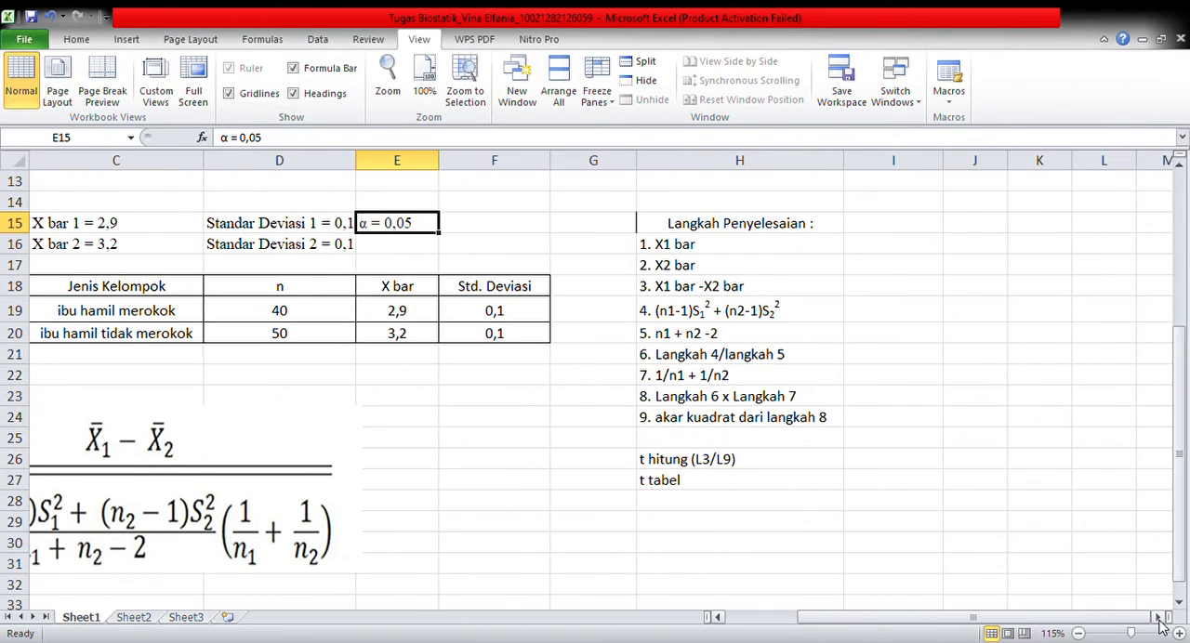
pyautogui.click(865, 245)
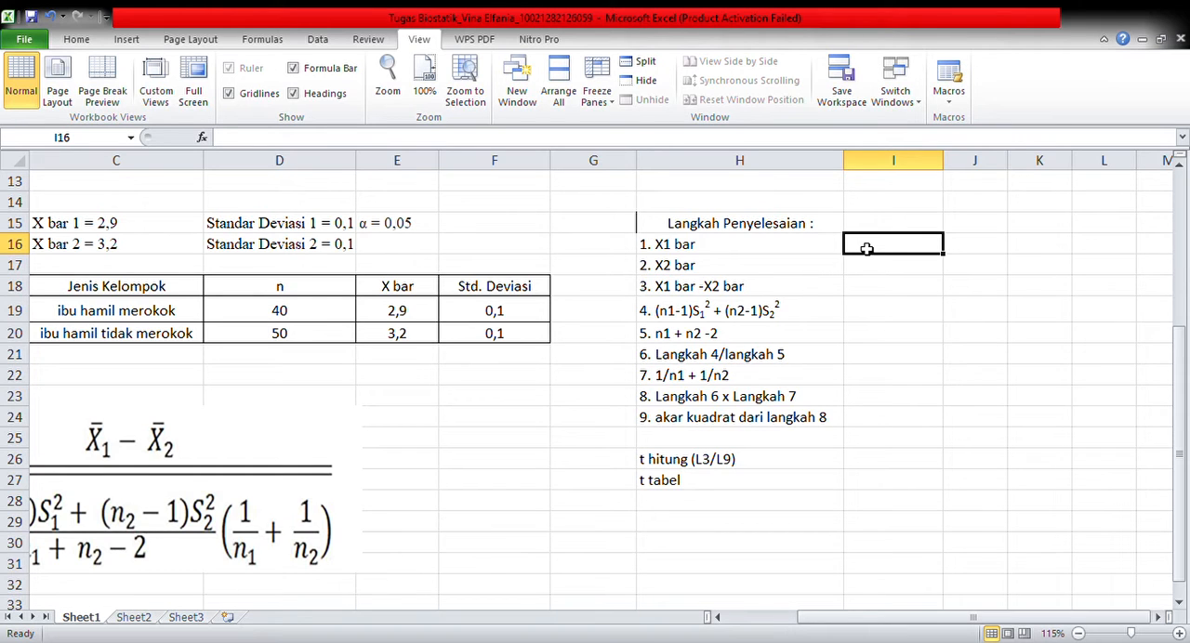
pyautogui.write('=')
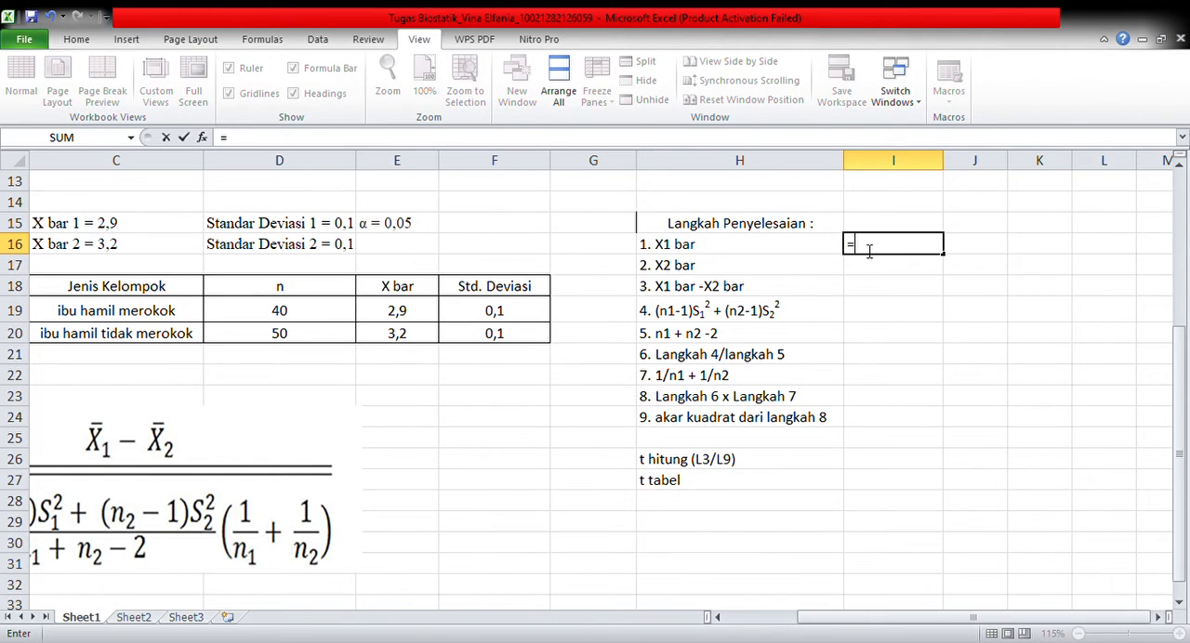
pyautogui.click(398, 333)
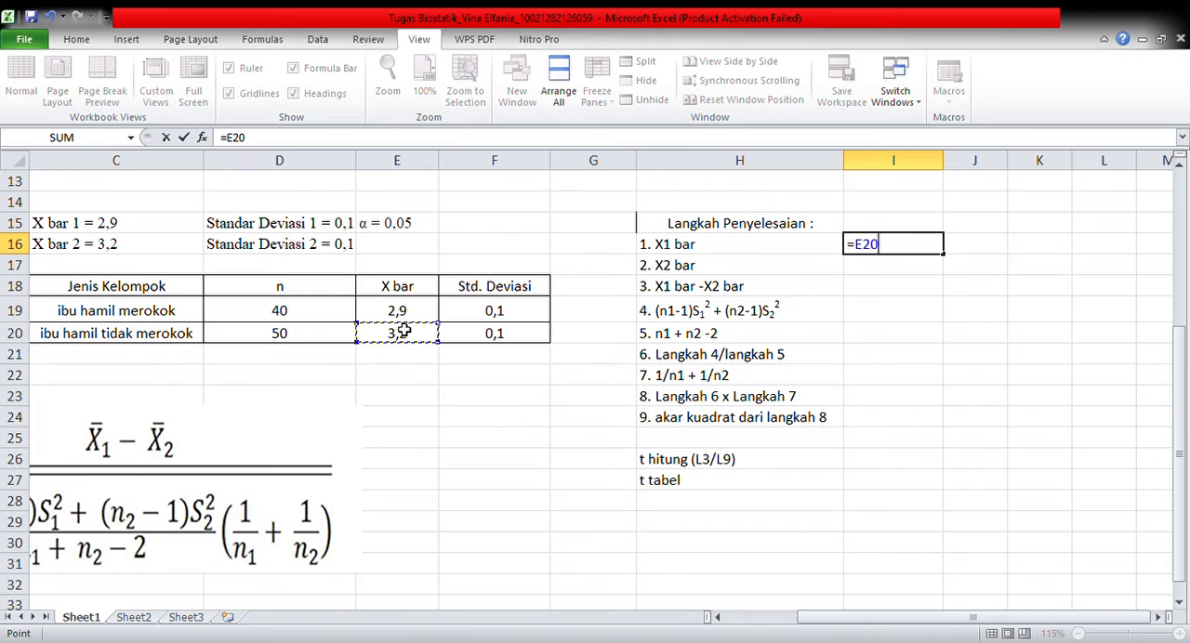
pyautogui.click(402, 314)
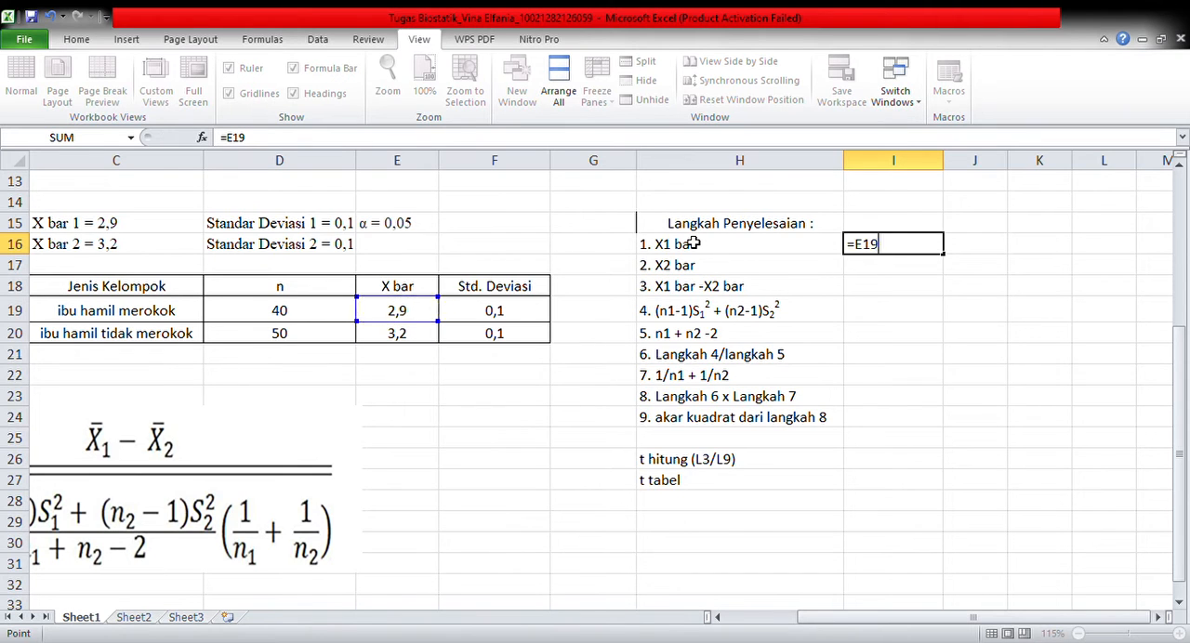
pyautogui.press('Return')
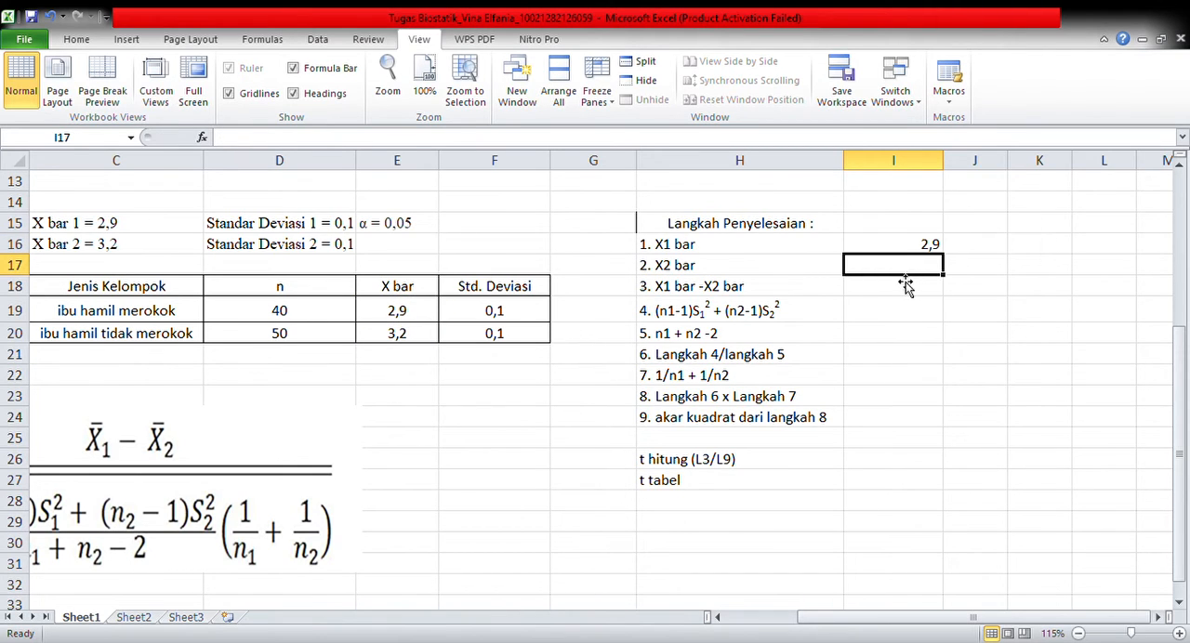
pyautogui.write('=')
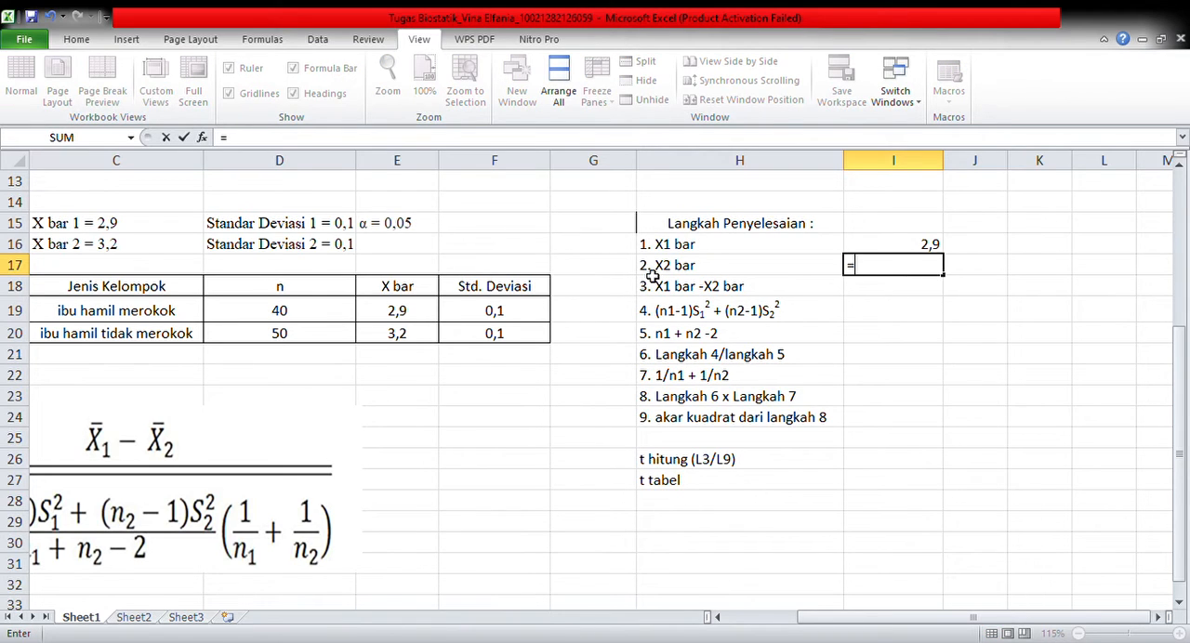
pyautogui.click(423, 337)
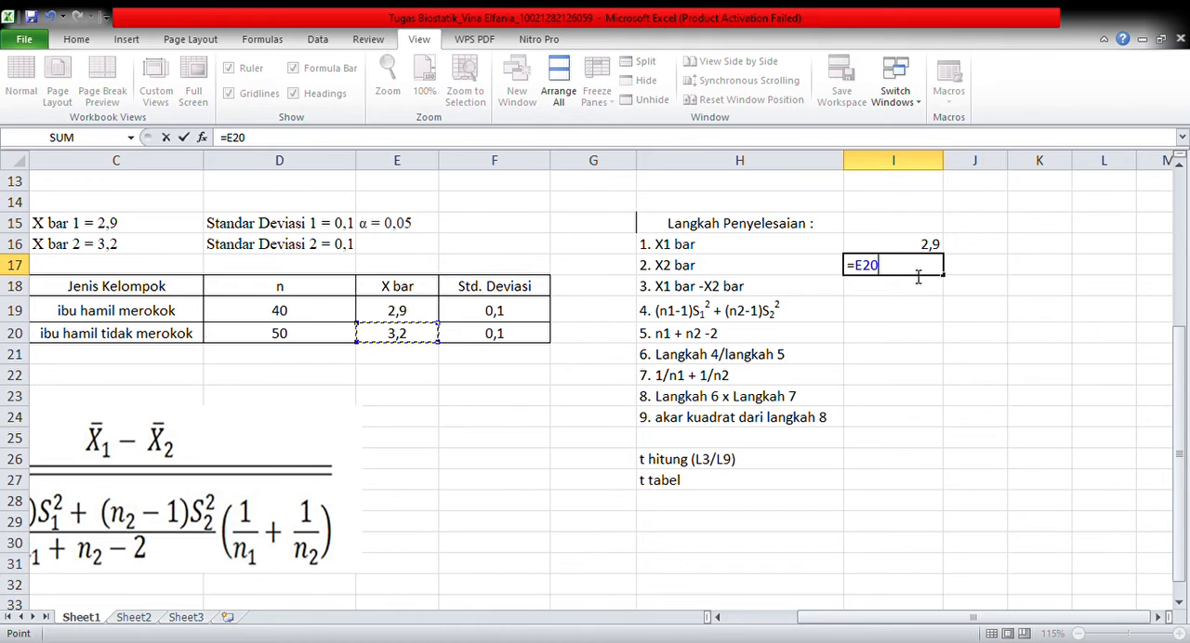
pyautogui.press('Return')
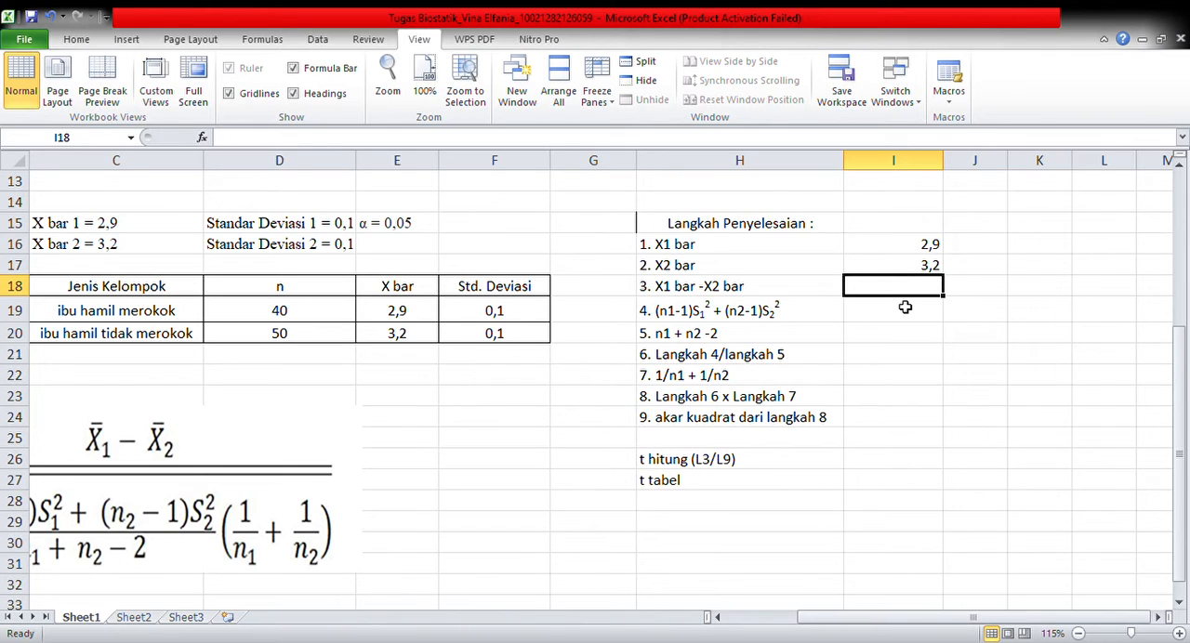
# Calculate the difference X1 bar - X2 bar in I18 with the formula =I16-I17
pyautogui.write('=')
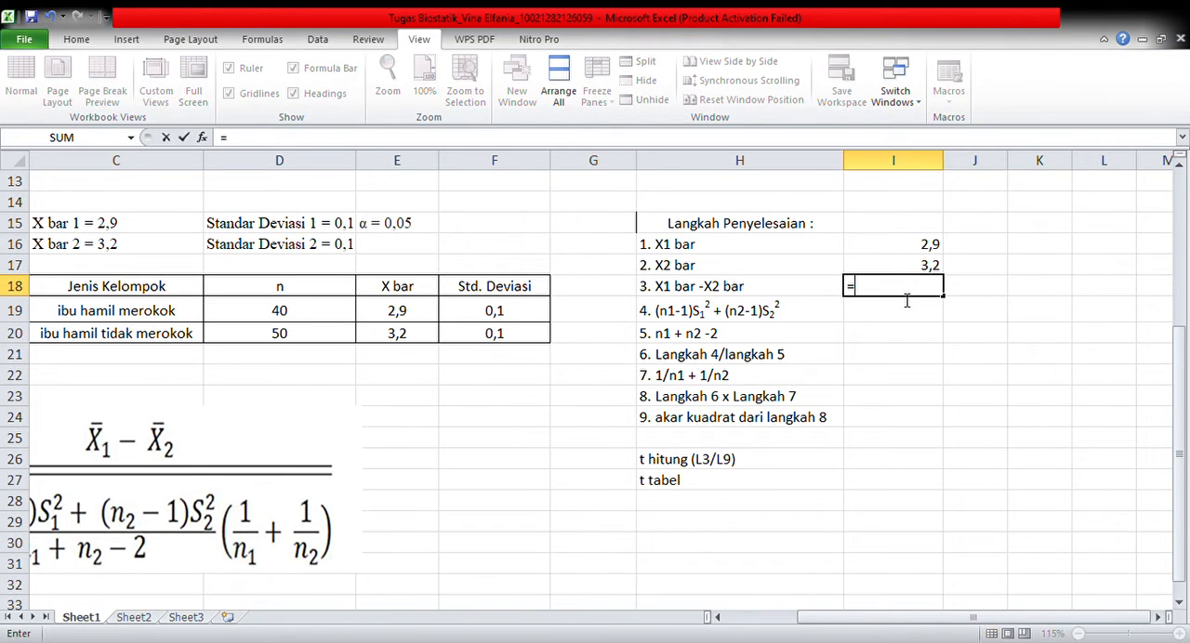
pyautogui.click(901, 249)
pyautogui.write('=')
pyautogui.press('BackSpace')
pyautogui.write('-')
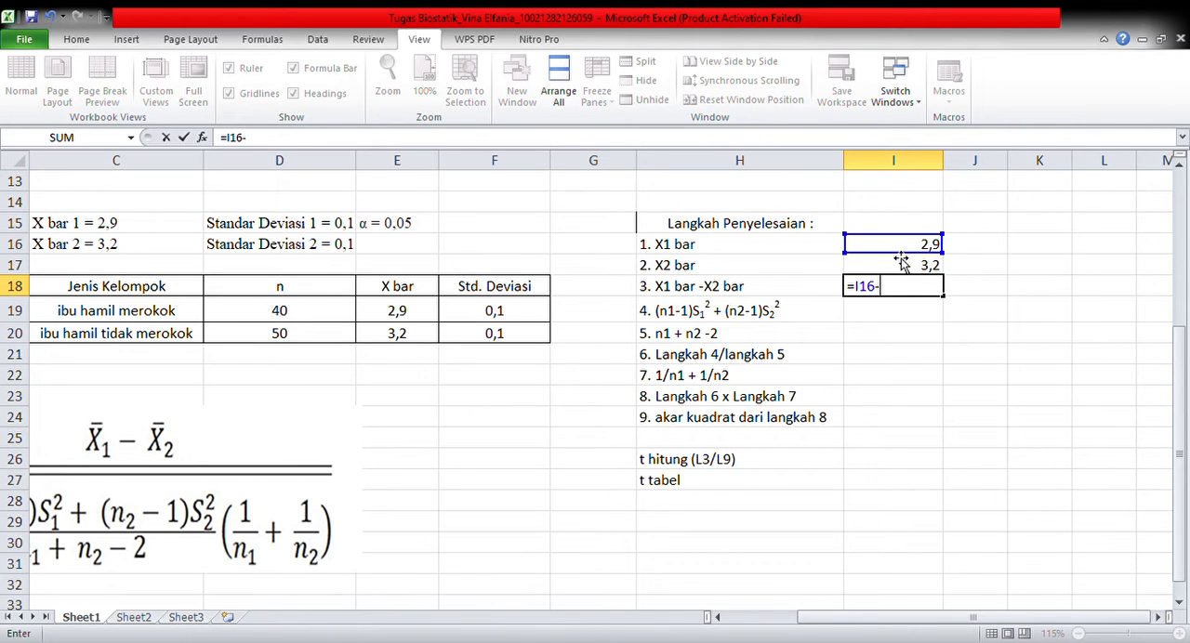
pyautogui.click(901, 266)
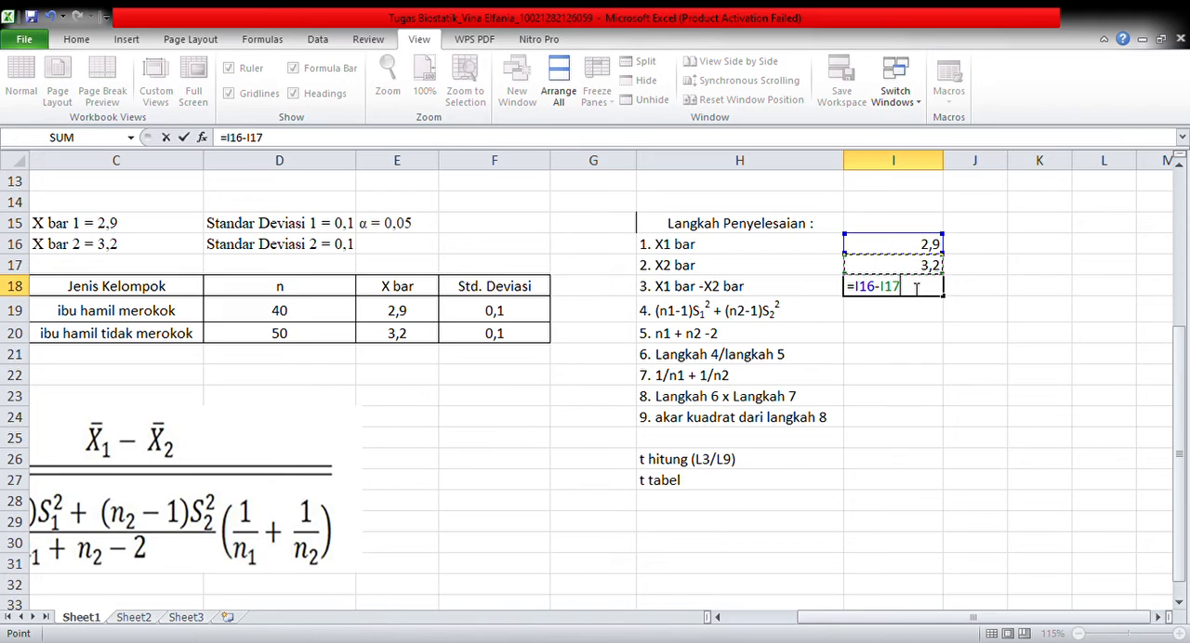
pyautogui.press('Return')
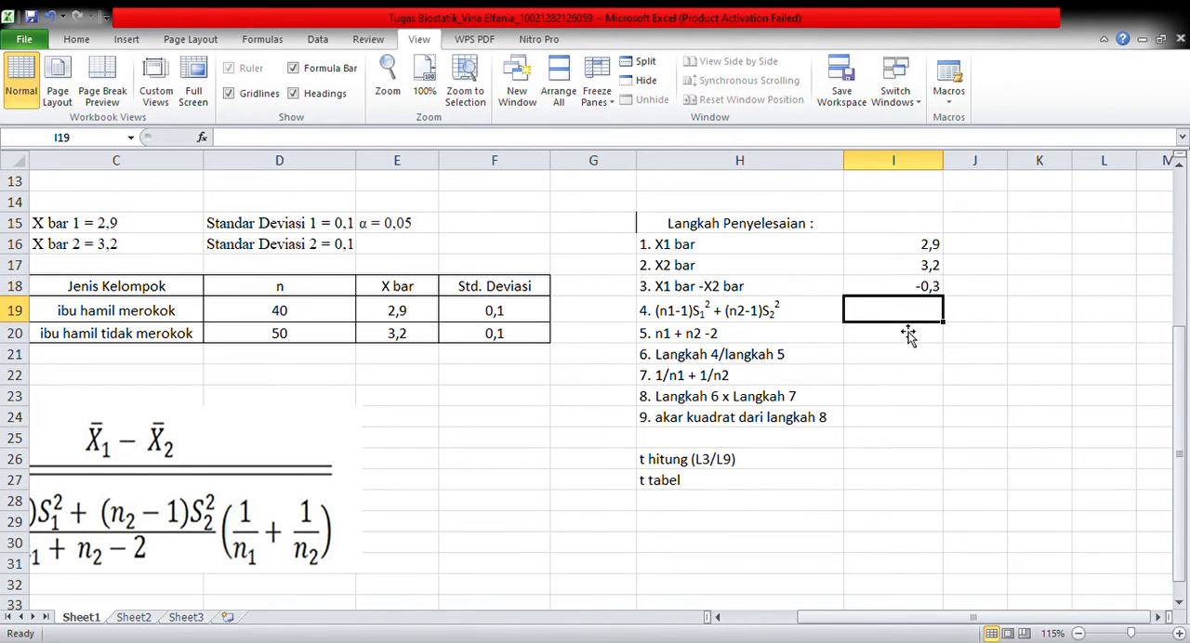
# Begin the solution step 4 formula in I19 with the first group's term, =(D19-1)*F19^2
pyautogui.click(717, 617)
pyautogui.click(717, 617)
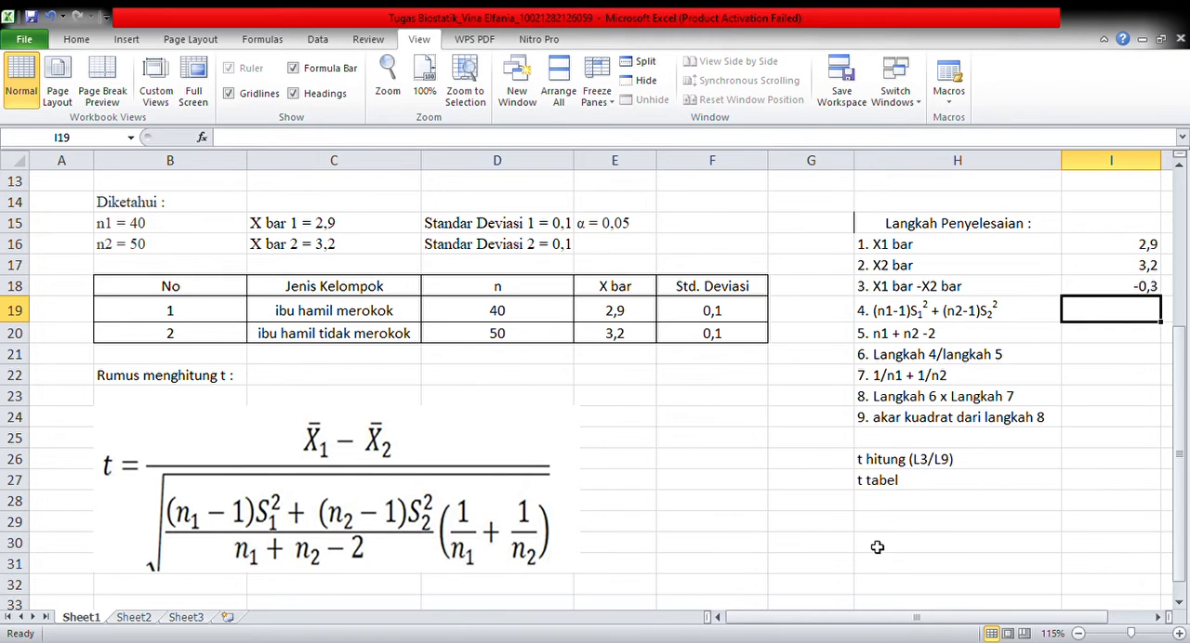
pyautogui.click(1162, 617)
pyautogui.click(1162, 617)
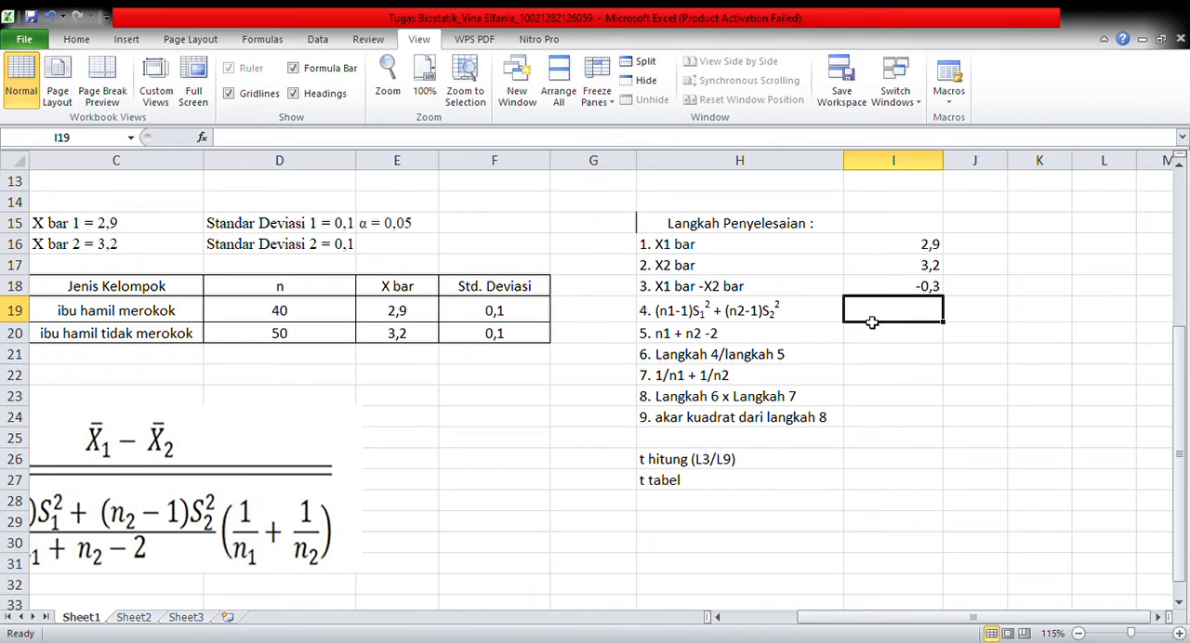
pyautogui.write('=(')
pyautogui.click(309, 318)
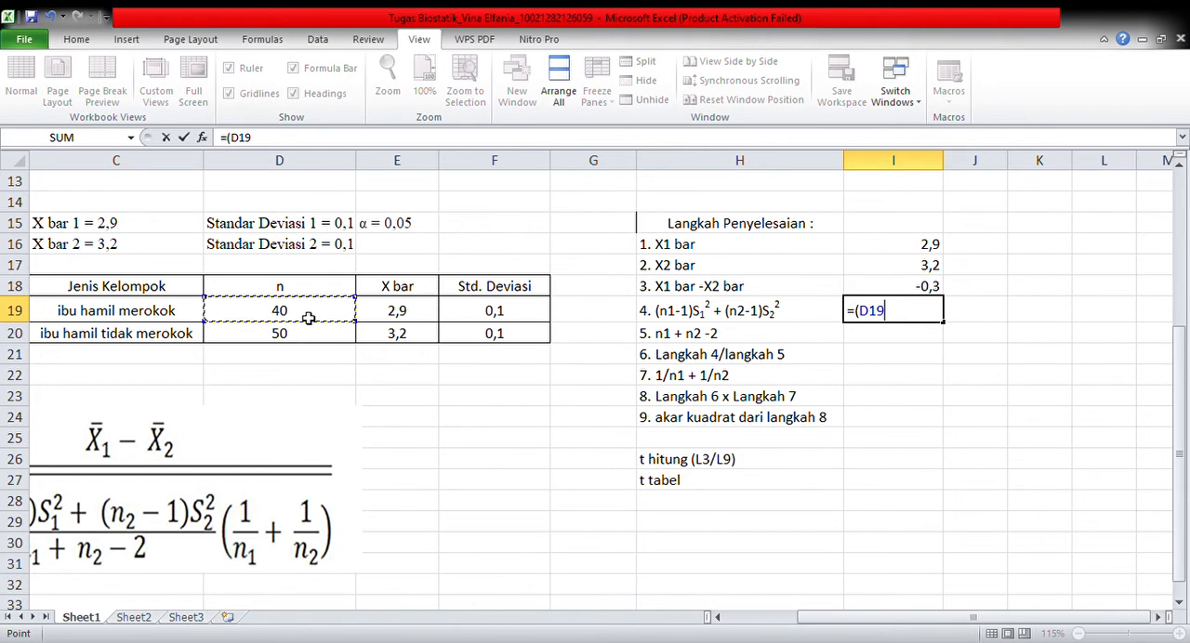
pyautogui.write('-1)')
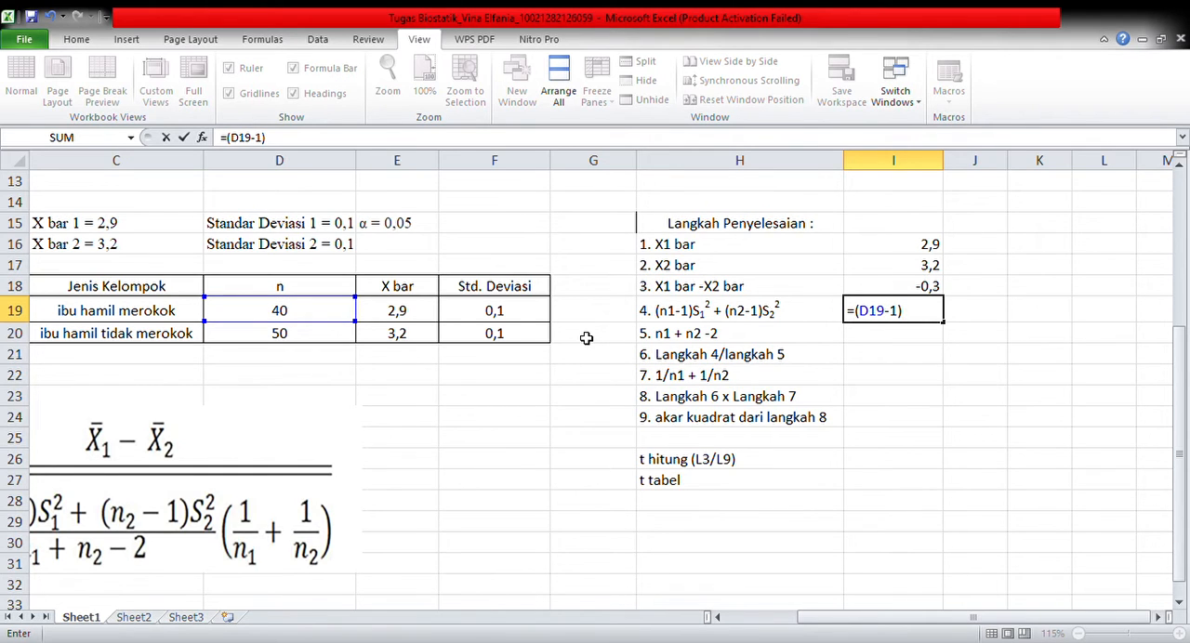
pyautogui.write('*')
pyautogui.click(521, 320)
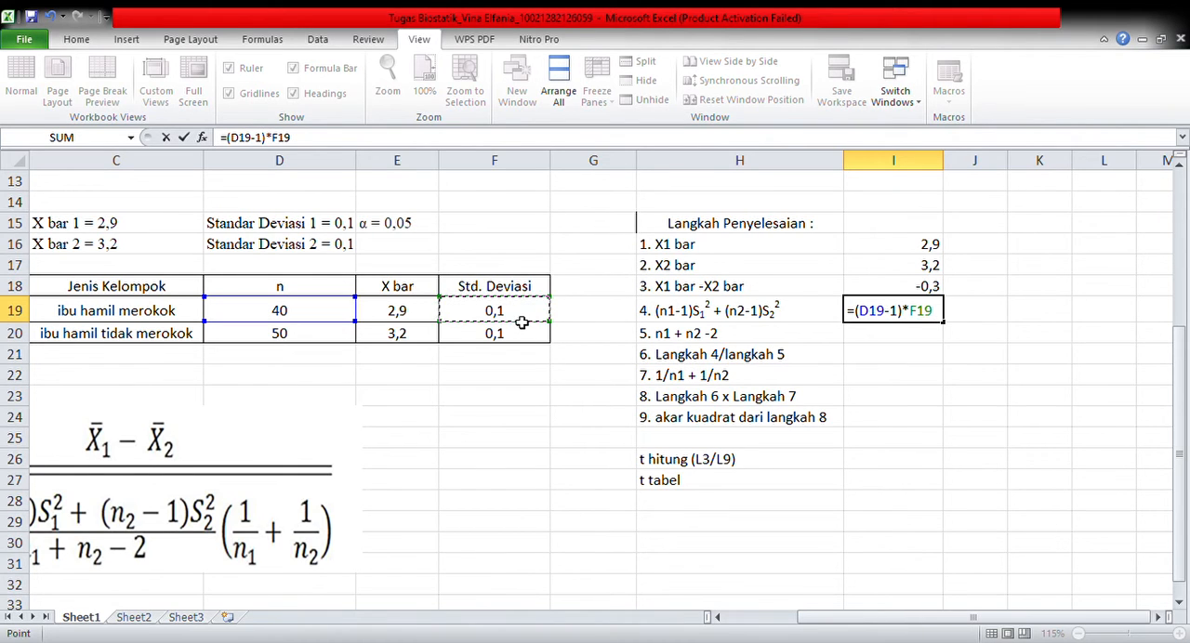
pyautogui.write('^2 + (')
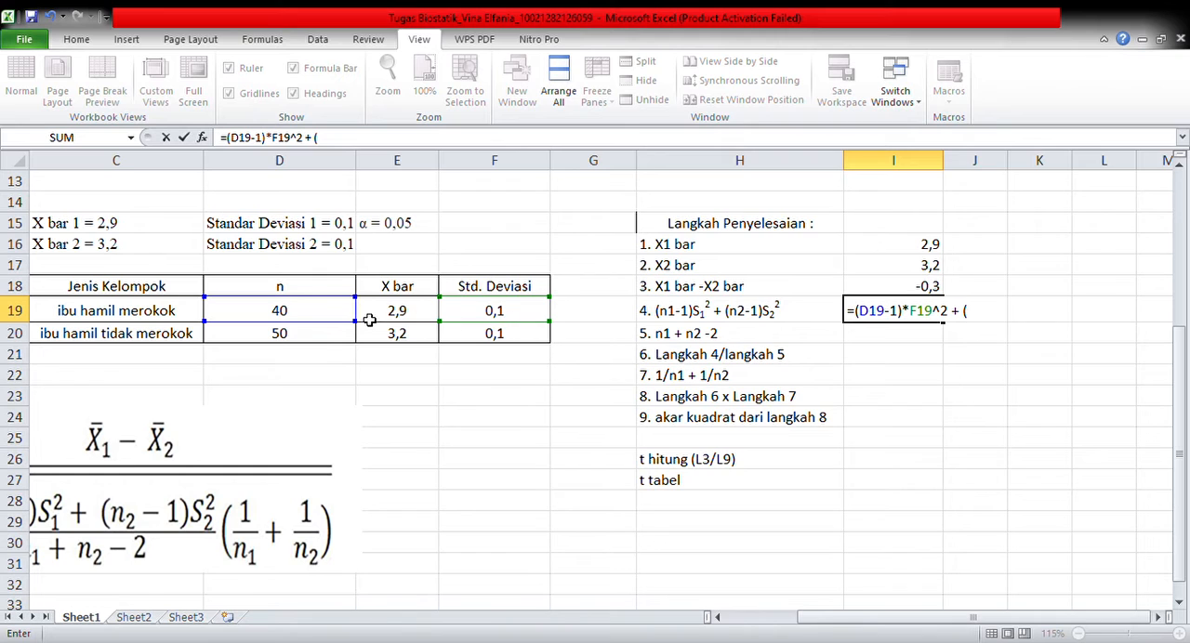
# Complete the formula in I19 by adding the second group's term, + (D20-1)*F20^2
pyautogui.click(336, 338)
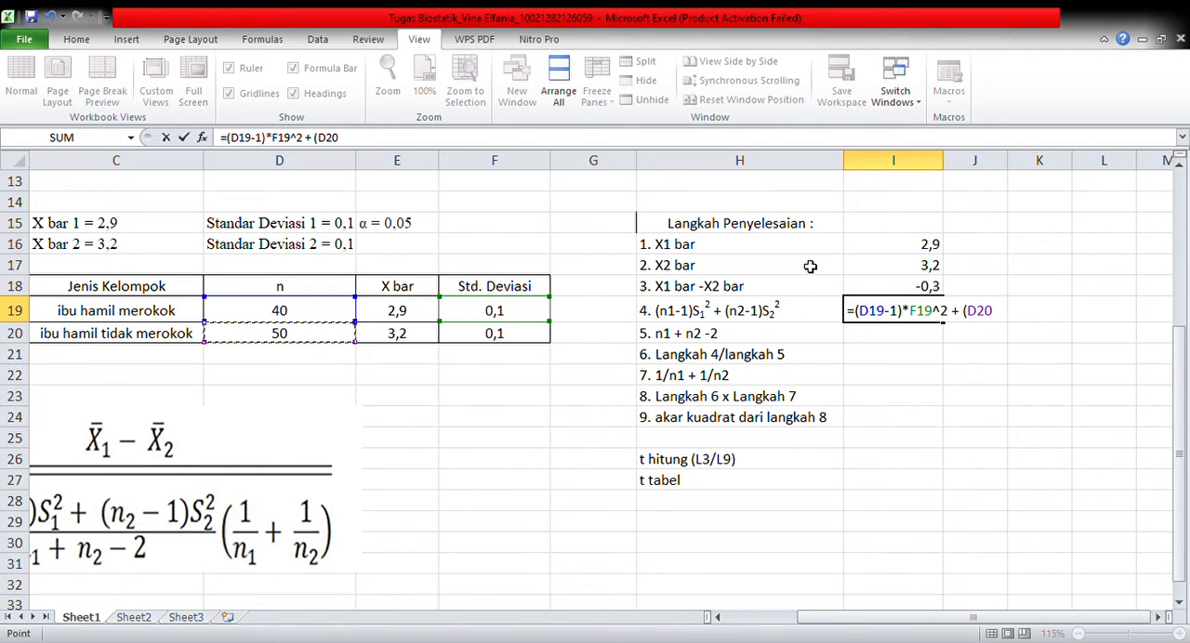
pyautogui.write('-1)*')
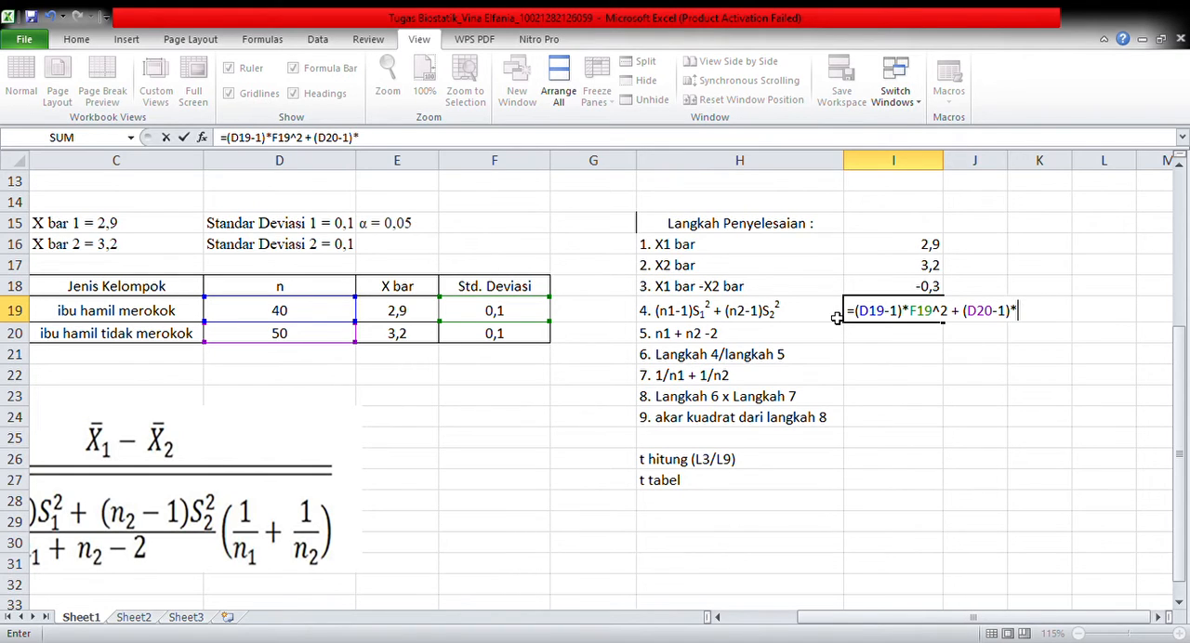
pyautogui.click(535, 336)
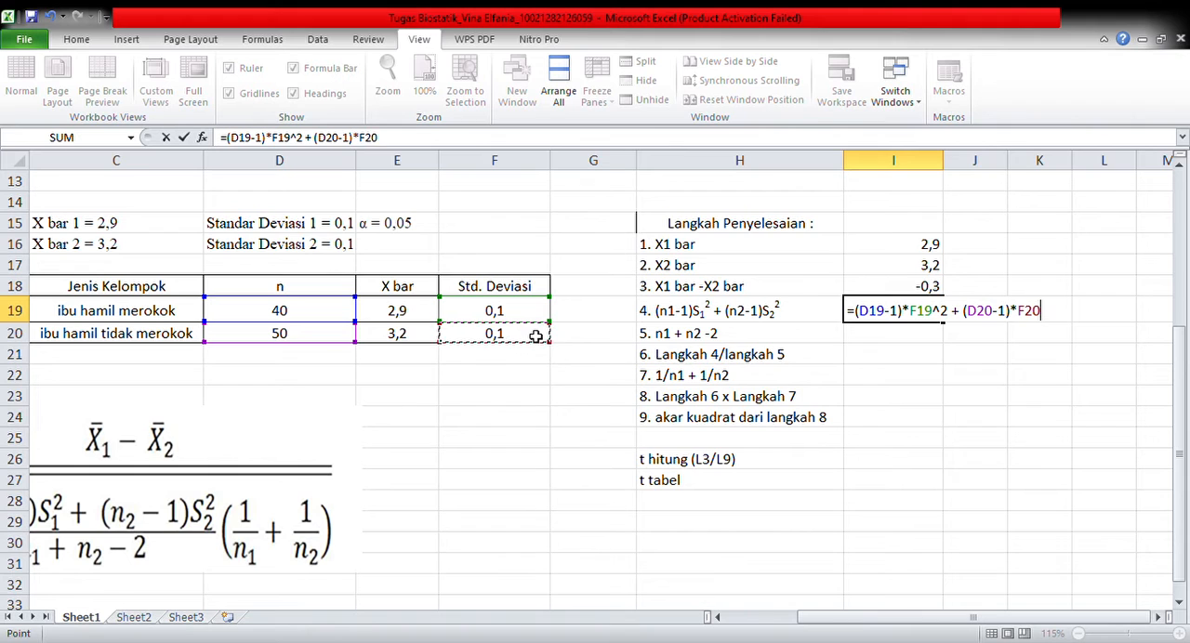
pyautogui.write('^')
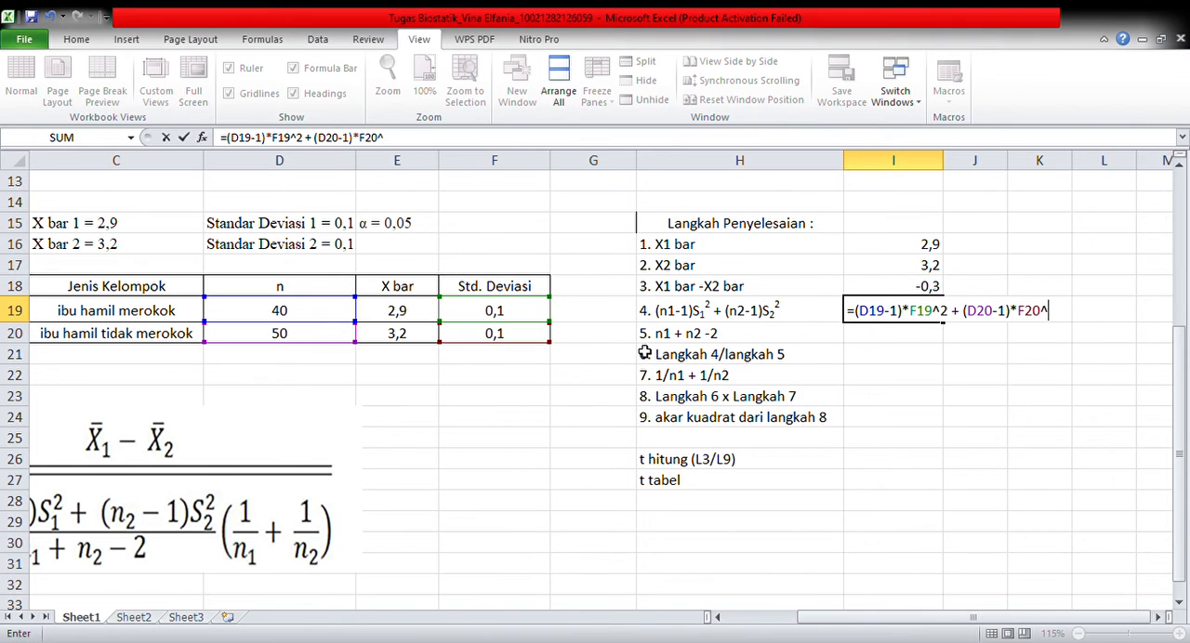
pyautogui.write('2')
pyautogui.press('Return')
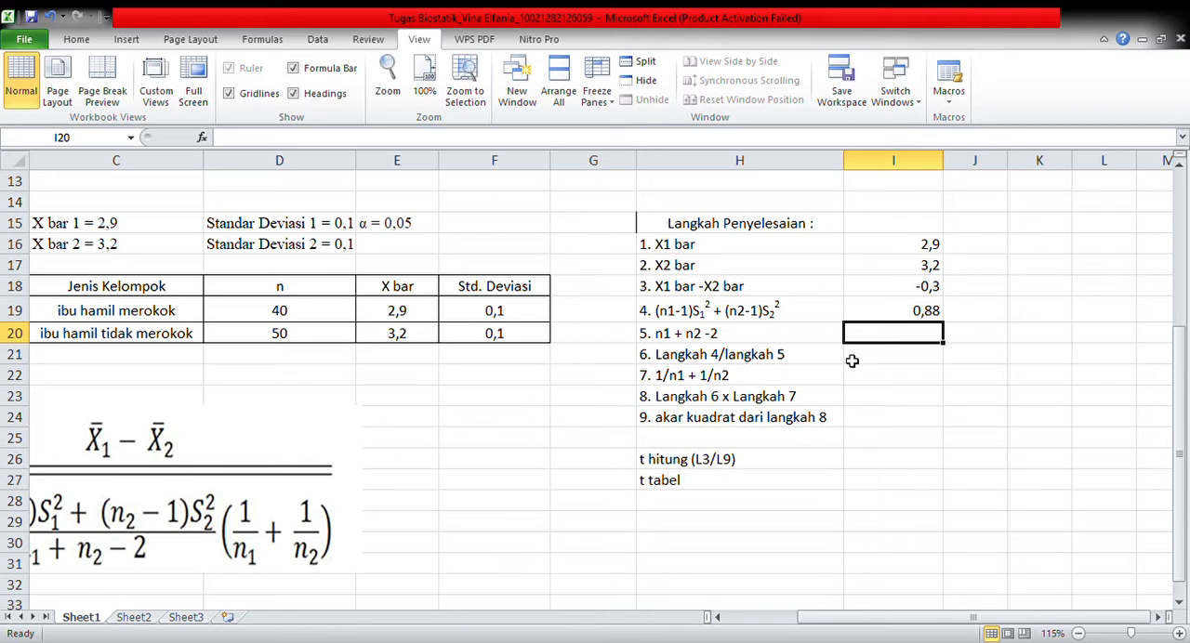
# Calculate n1 + n2 - 2 for solution step 5 in I20 with the formula =D19+D20-2
pyautogui.write('=')
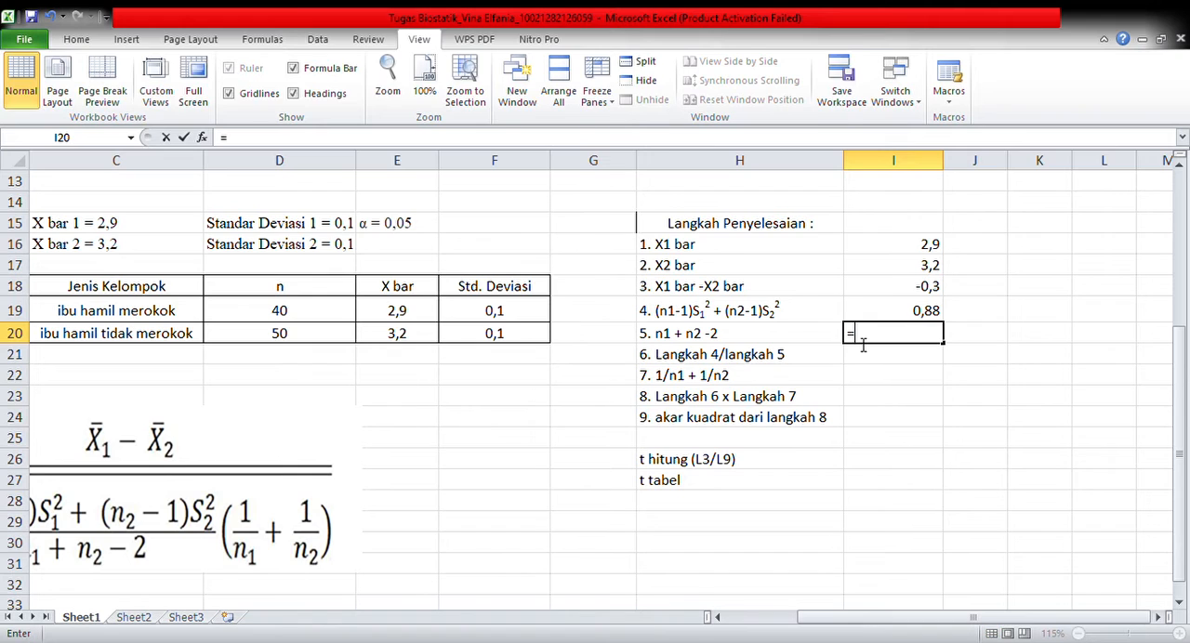
pyautogui.click(335, 318)
pyautogui.write('+')
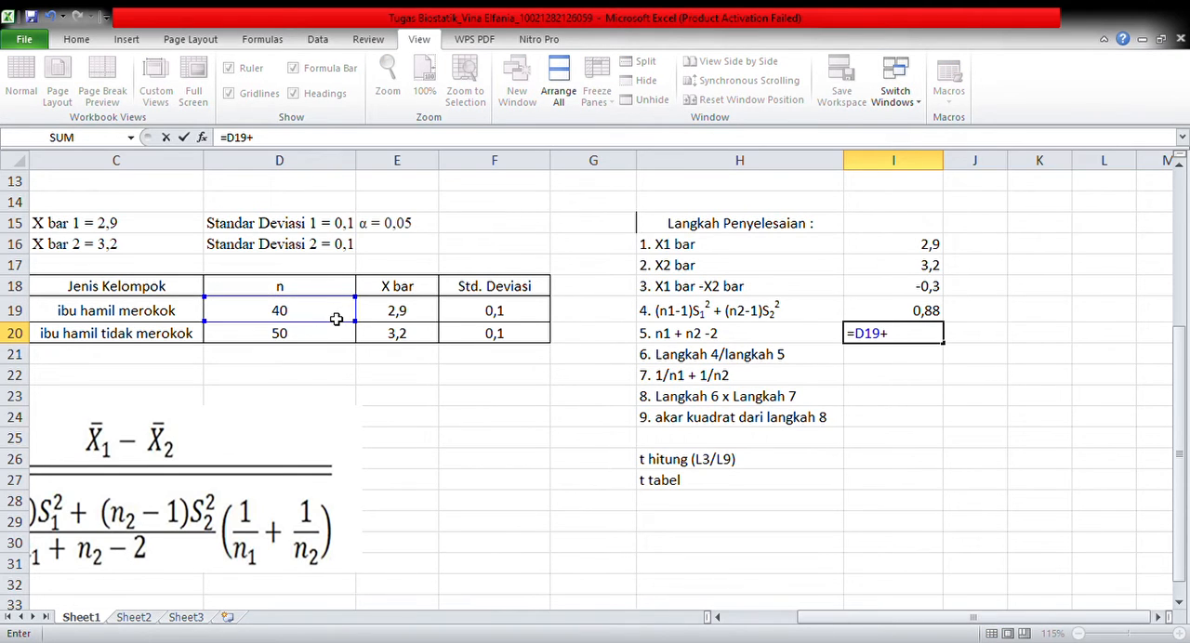
pyautogui.click(267, 341)
pyautogui.write('-')
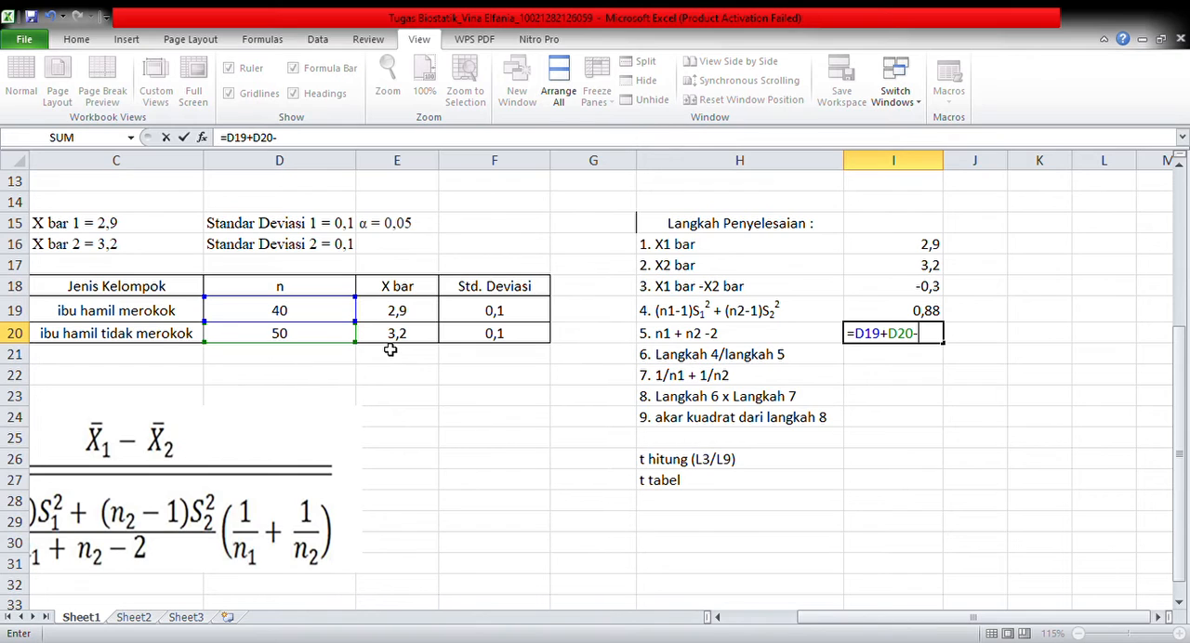
pyautogui.write('2')
pyautogui.press('Return')
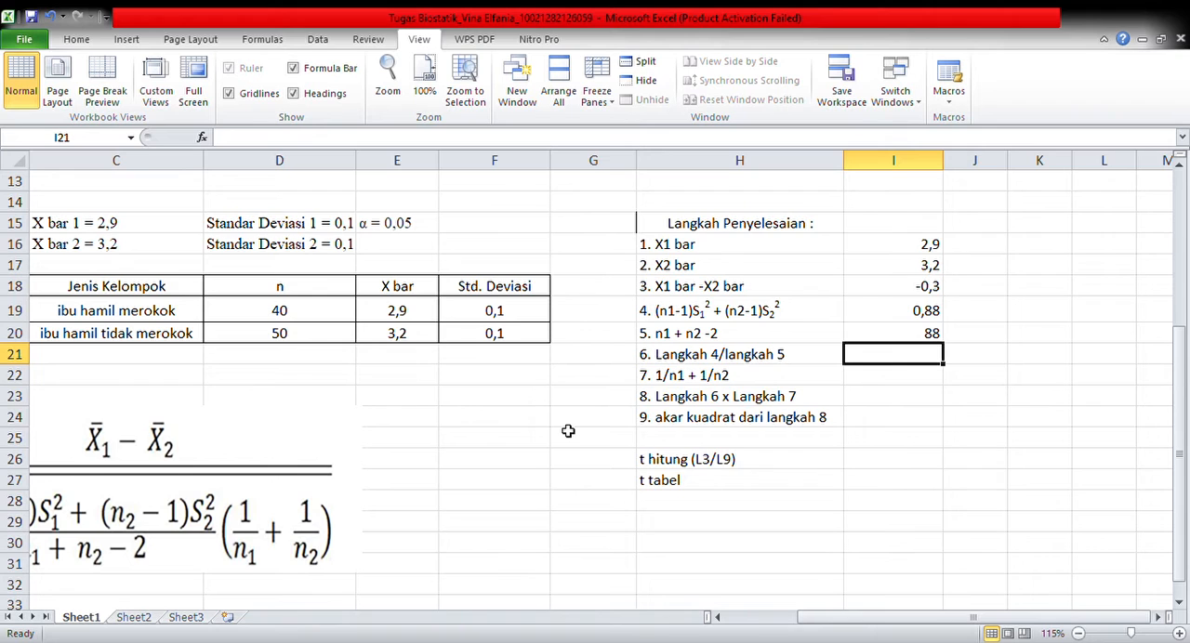
# Divide the step 4 result by the step 5 result in I21 with the formula =I19/I20
pyautogui.write('=')
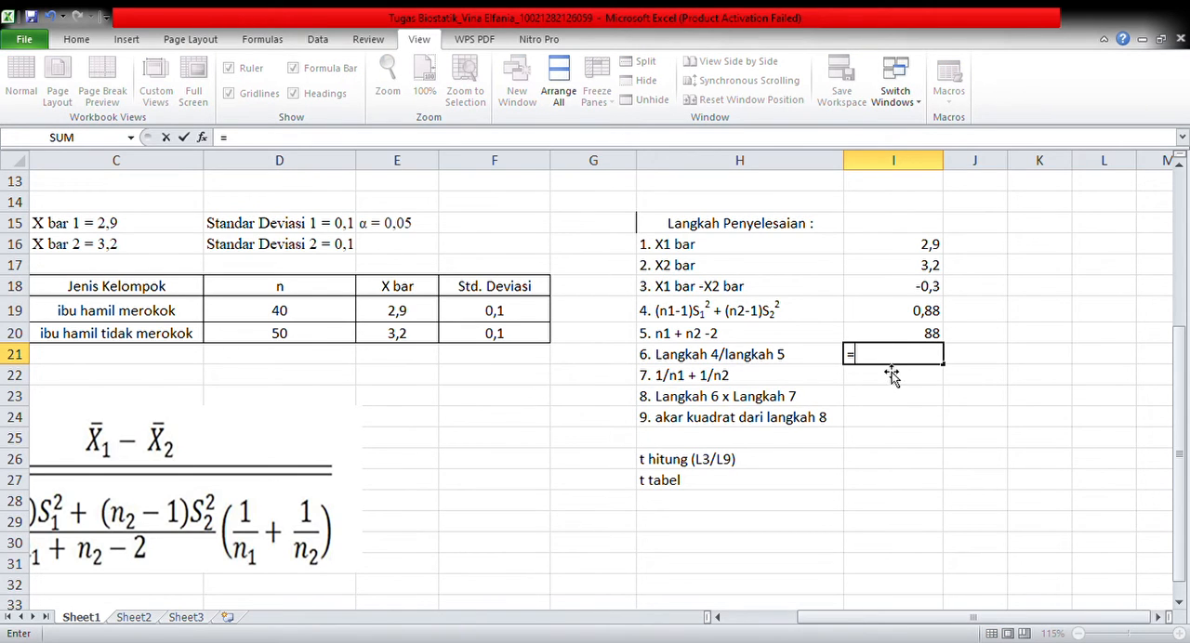
pyautogui.click(876, 312)
pyautogui.write('/')
pyautogui.click(880, 333)
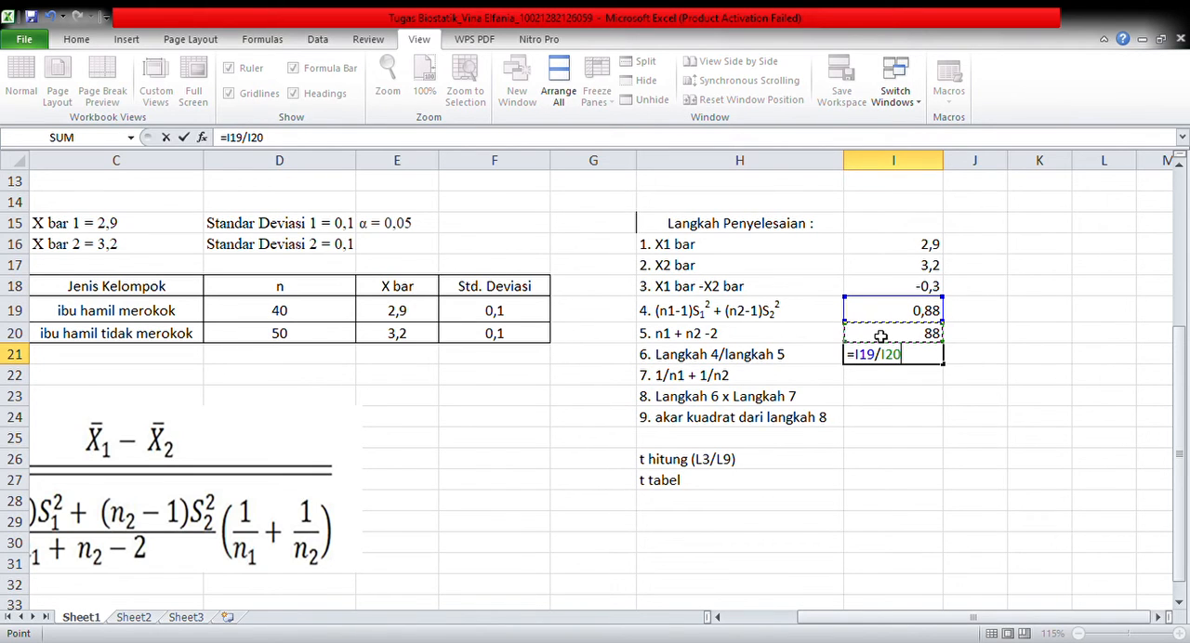
pyautogui.press('Return')
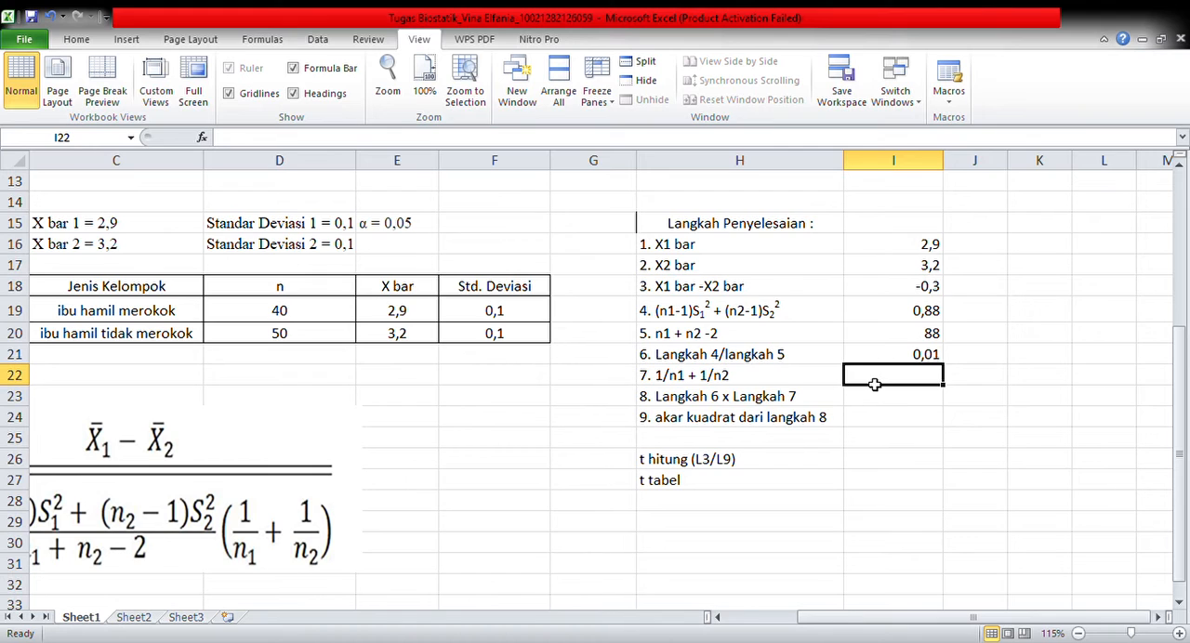
# Calculate 1/n1 + 1/n2 for solution step 7 in I22 with the formula =1/D19 + 1/D20
pyautogui.write('=')
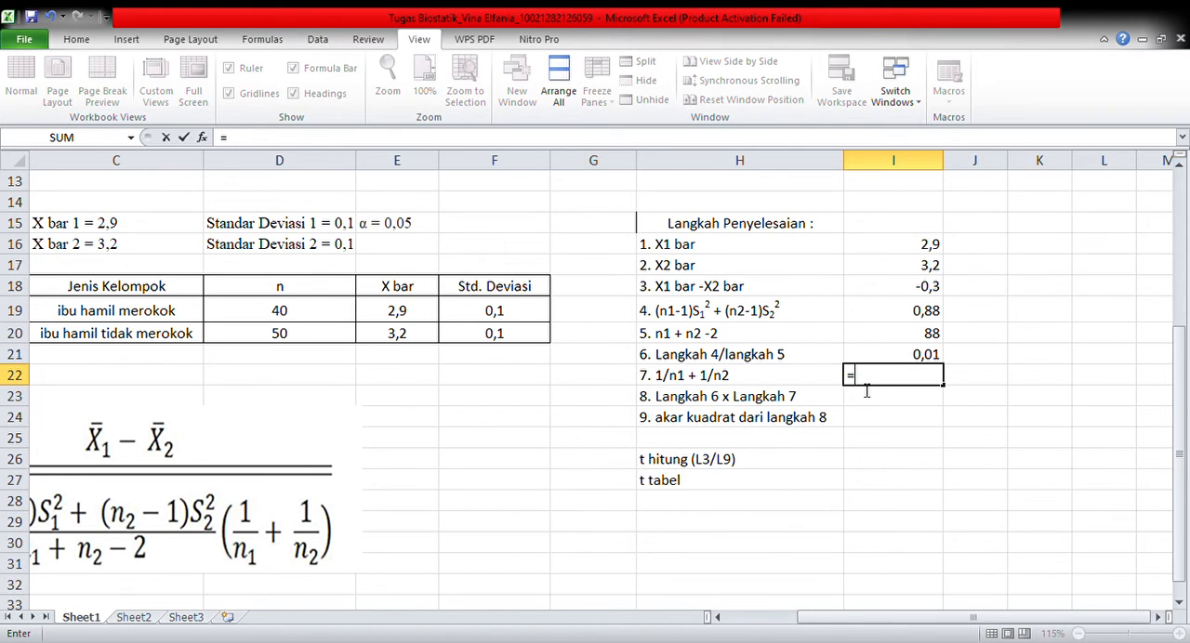
pyautogui.write('1/')
pyautogui.click(308, 306)
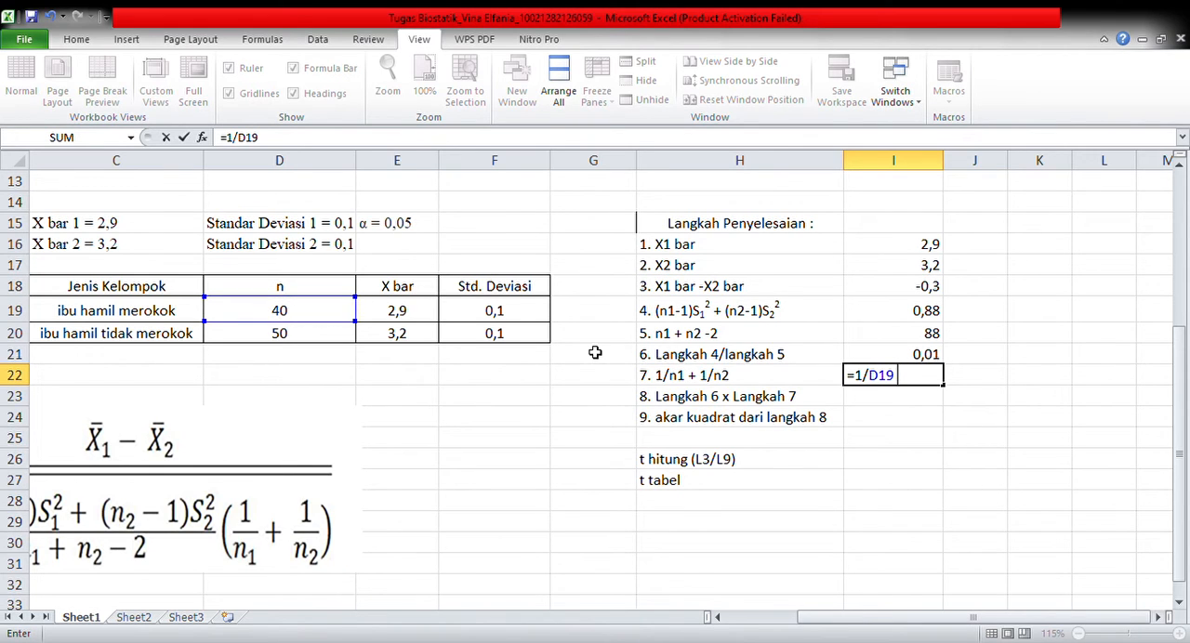
pyautogui.write('+ 1/')
pyautogui.click(332, 332)
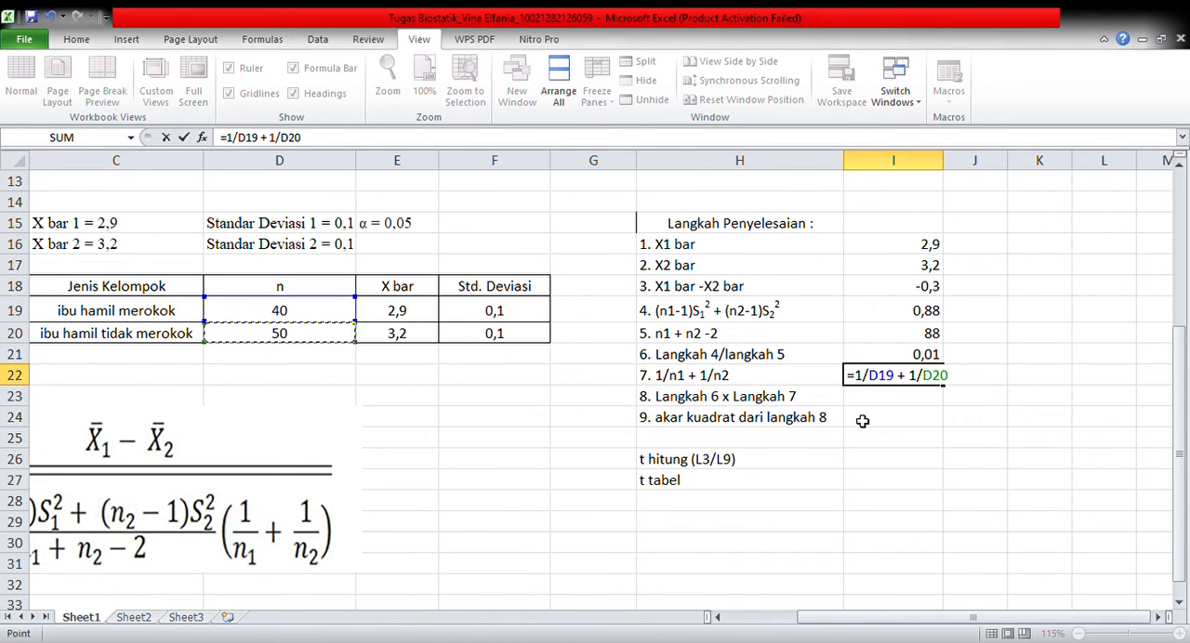
pyautogui.press('Return')
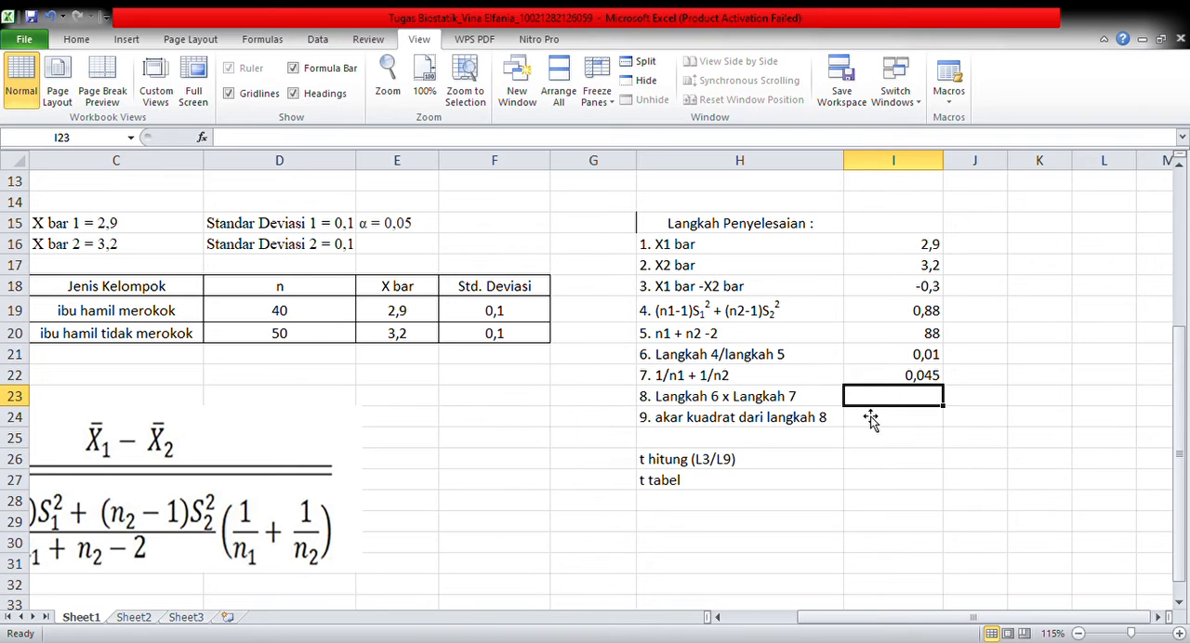
# Multiply the step 6 and step 7 results in I23 with the formula =I21*I22
pyautogui.write('=')
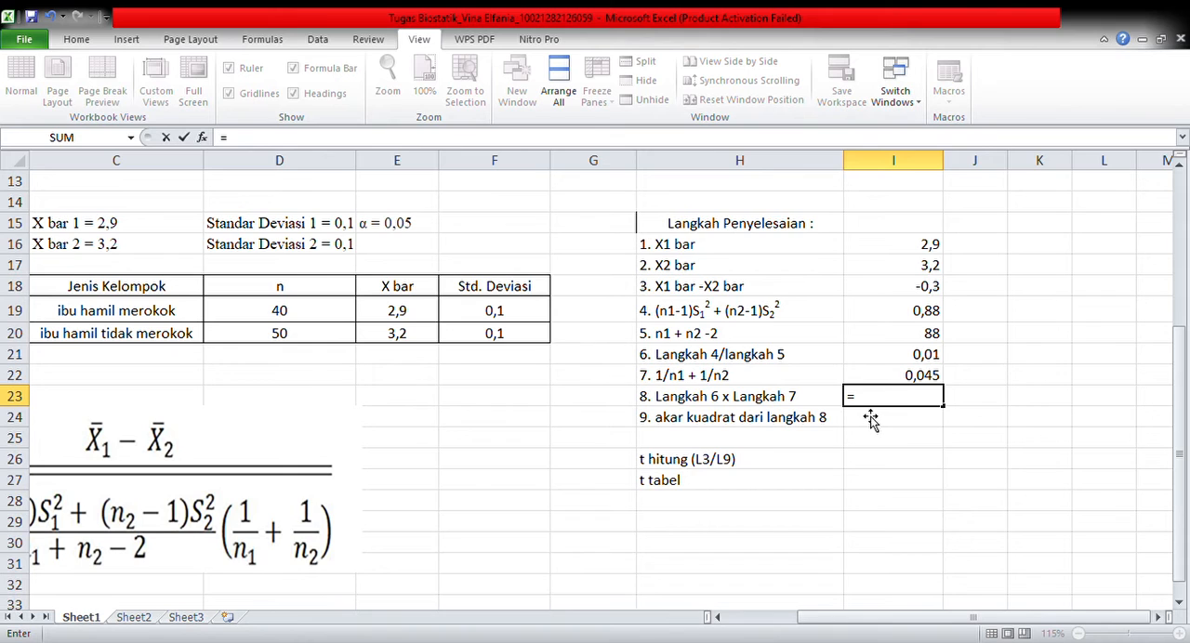
pyautogui.click(867, 362)
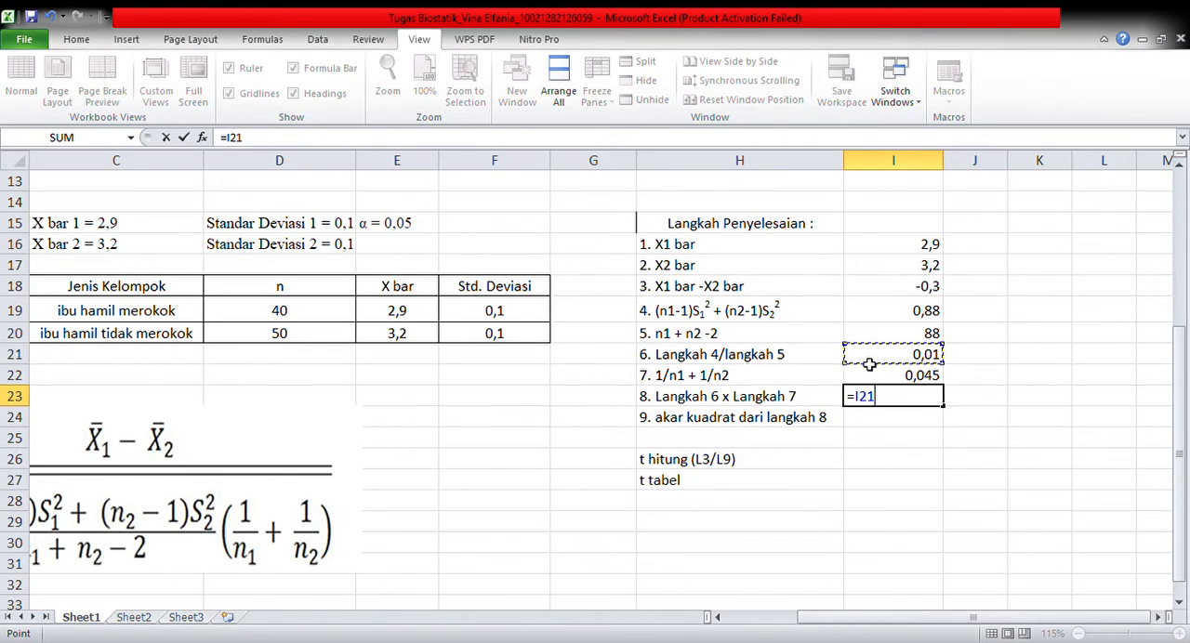
pyautogui.write('*')
pyautogui.click(918, 379)
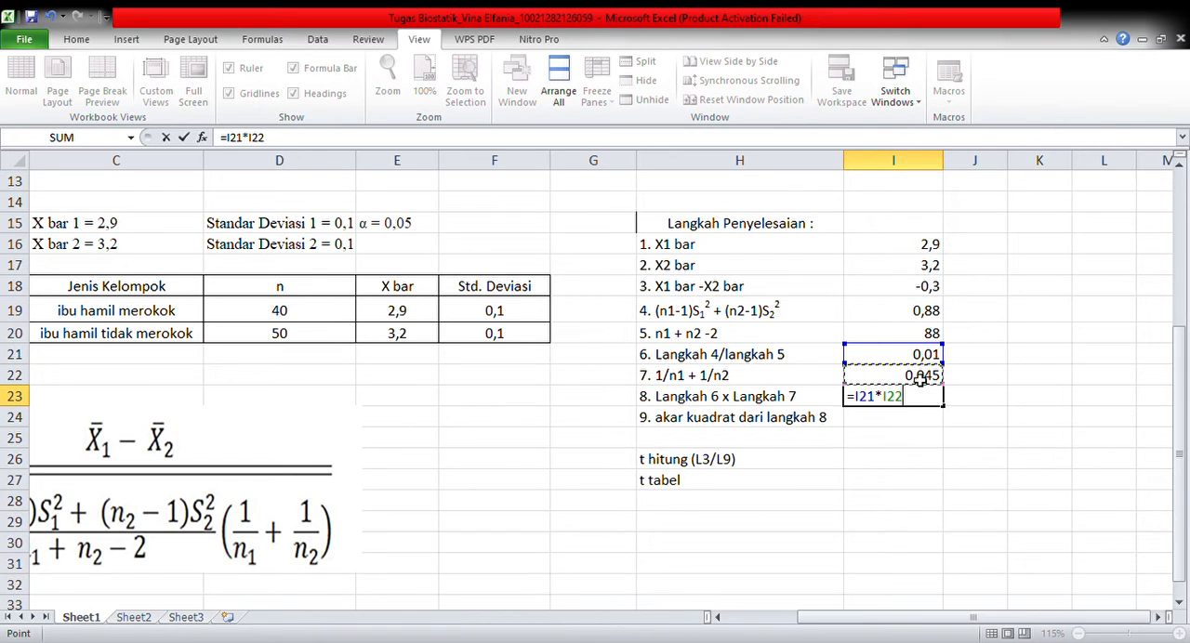
pyautogui.press('Return')
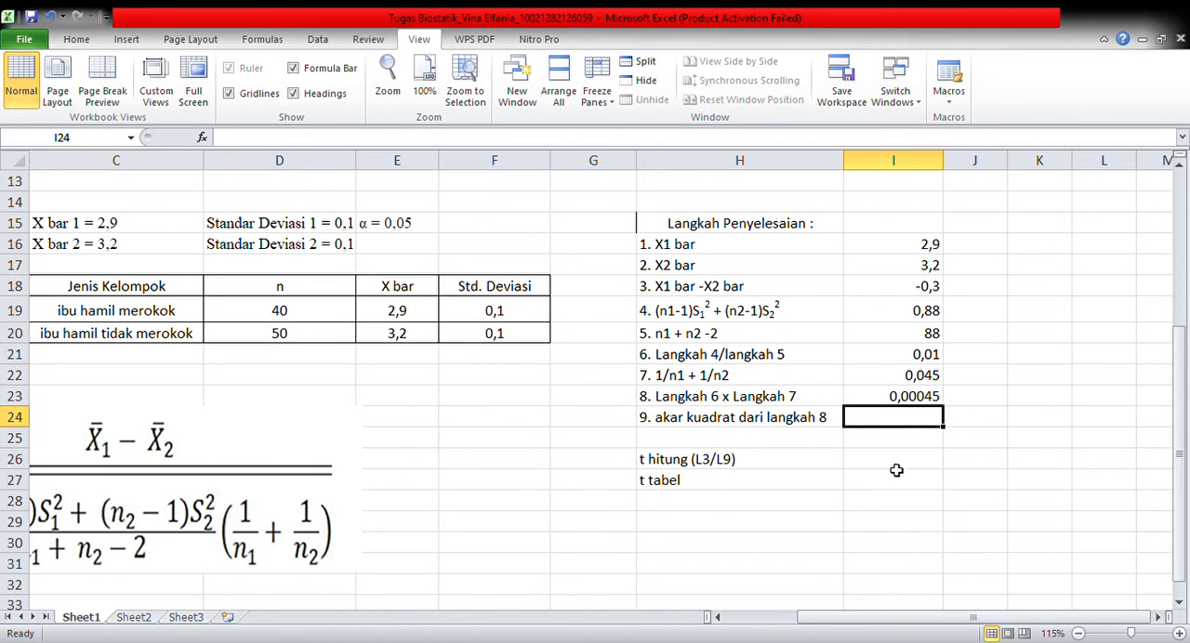
# Take the square root of the step 8 result in I24 with the formula =sqrt(I23)
pyautogui.write('=')
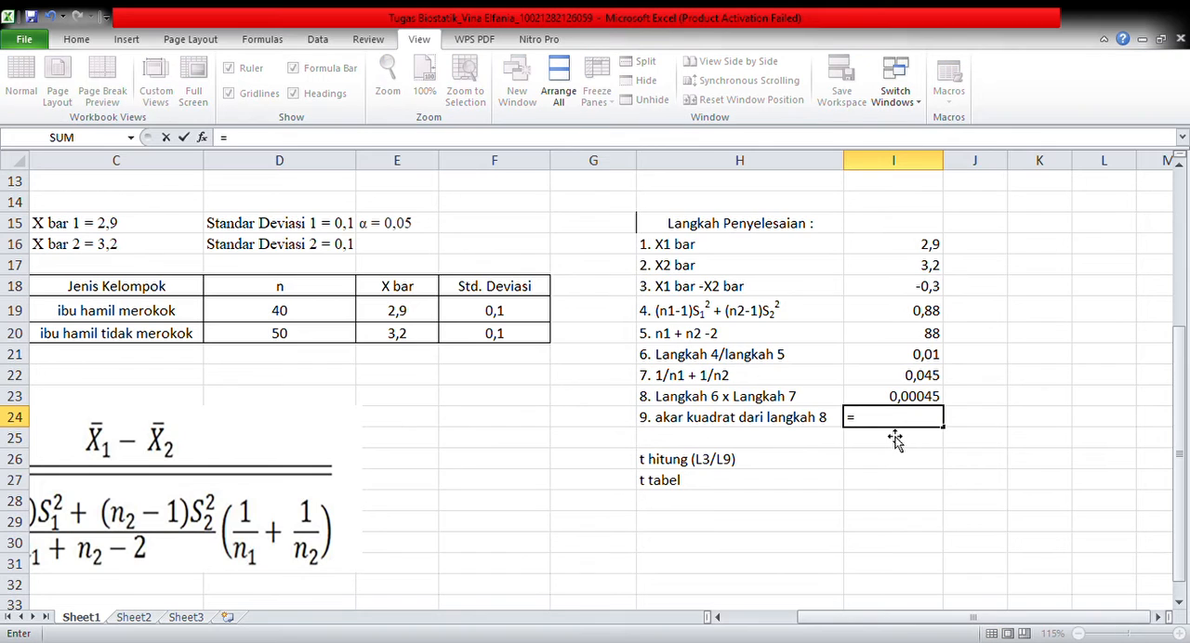
pyautogui.write('sqrt(')
pyautogui.click(878, 399)
pyautogui.write(')')
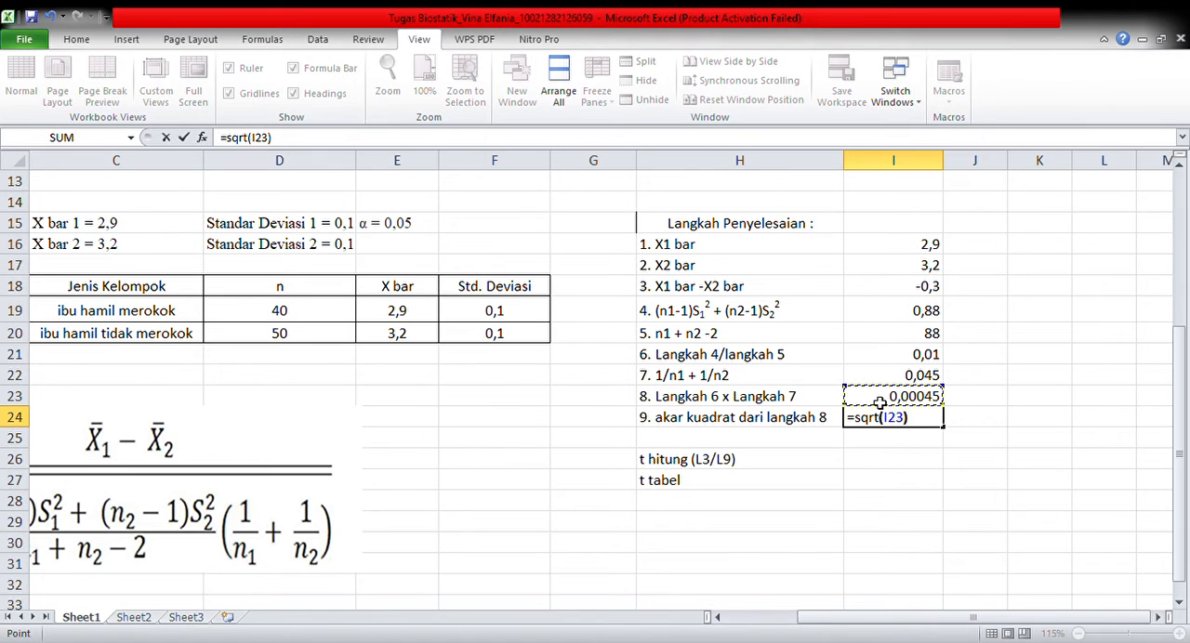
pyautogui.press('Return')
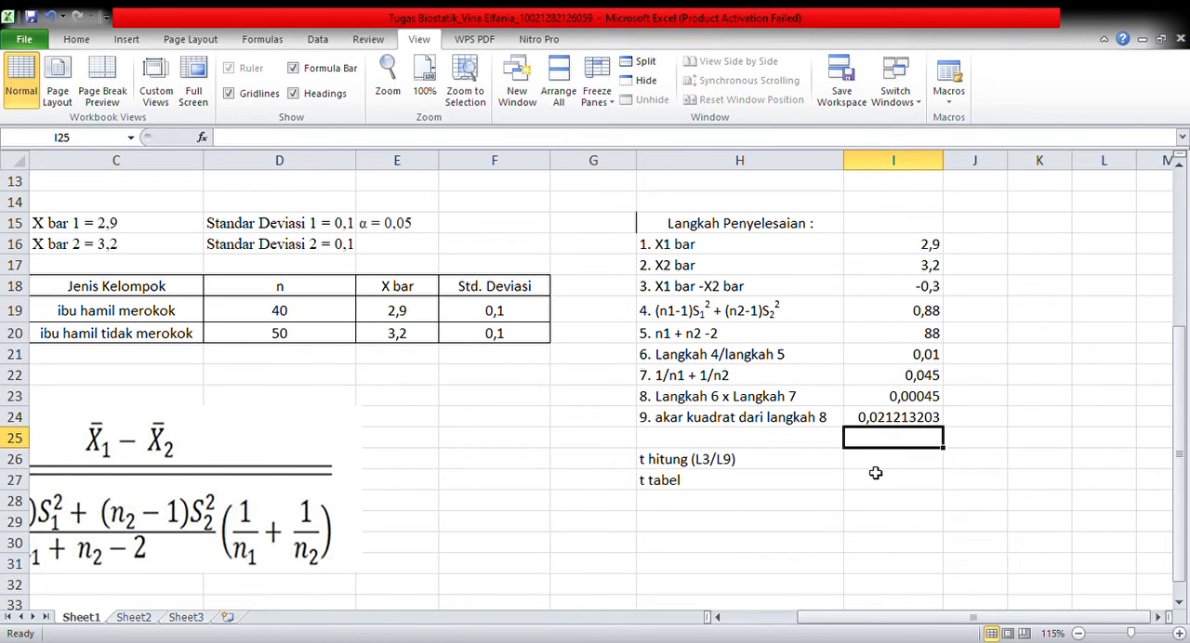
# Calculate the t hitung value in I26 by dividing step 3 by step 9, =I18/I24
pyautogui.press('Down')
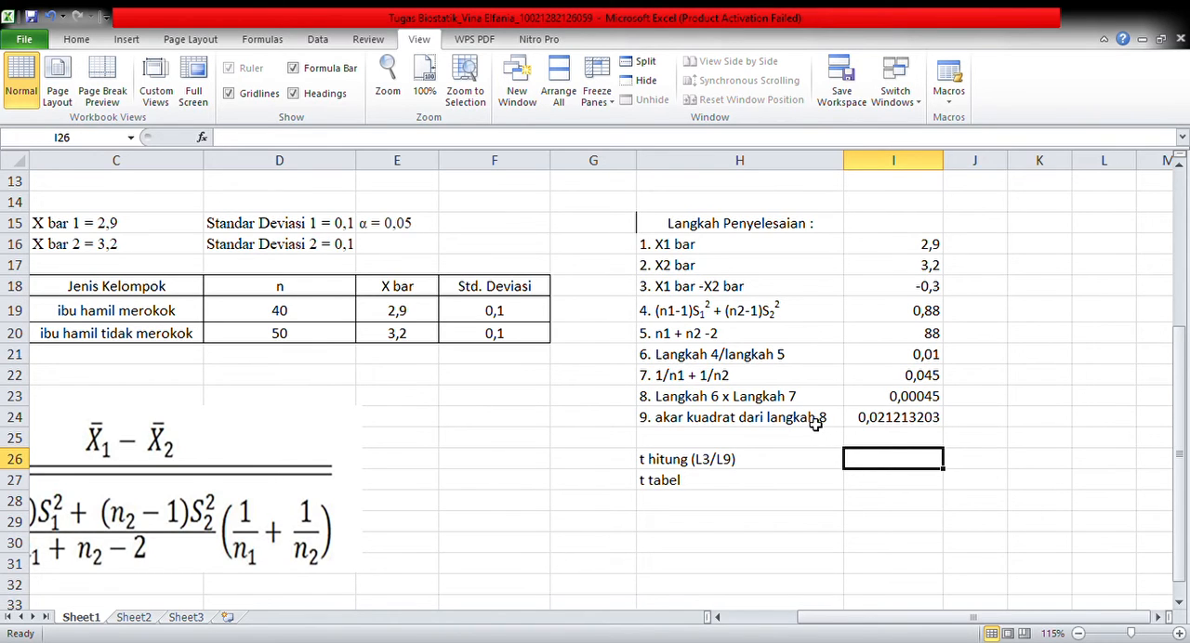
pyautogui.write('=')
pyautogui.click(884, 296)
pyautogui.write('/')
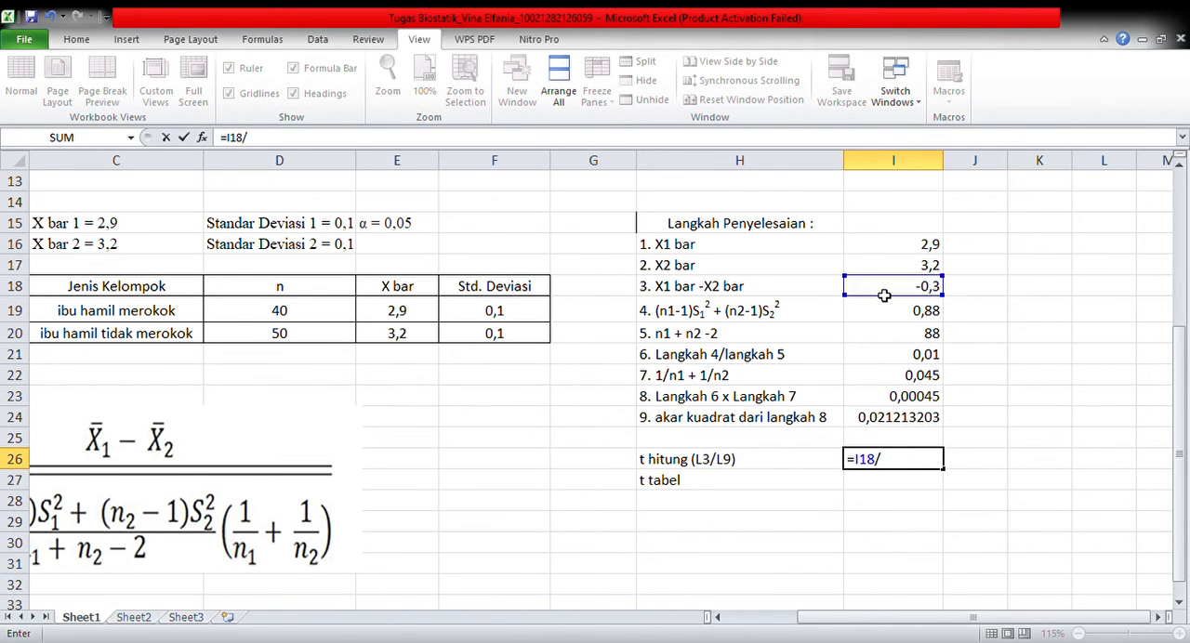
pyautogui.click(883, 423)
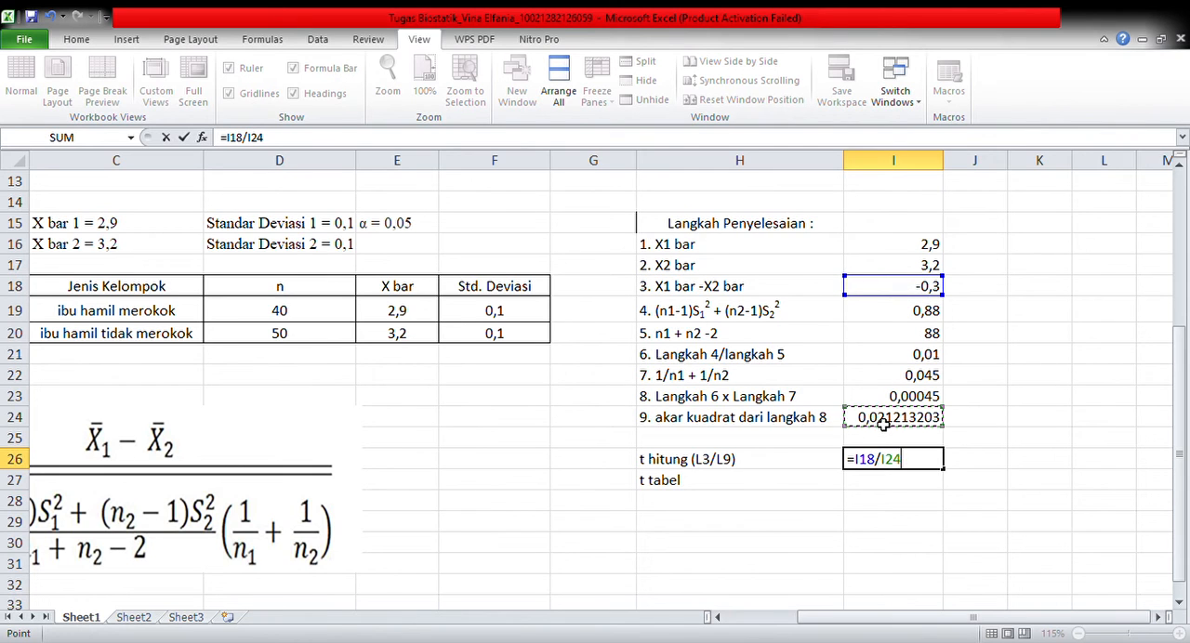
pyautogui.press('Return')
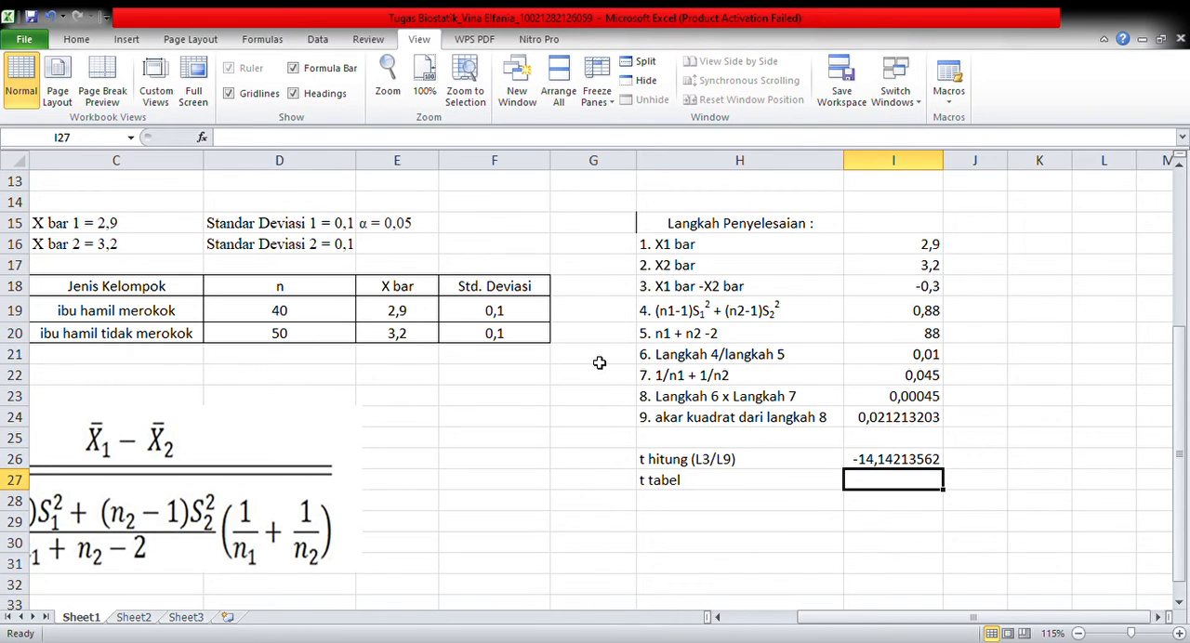
# Review the degrees of freedom in I20 and both sample sizes, and enter 1,6662 as the t tabel value in I27
pyautogui.click(876, 342)
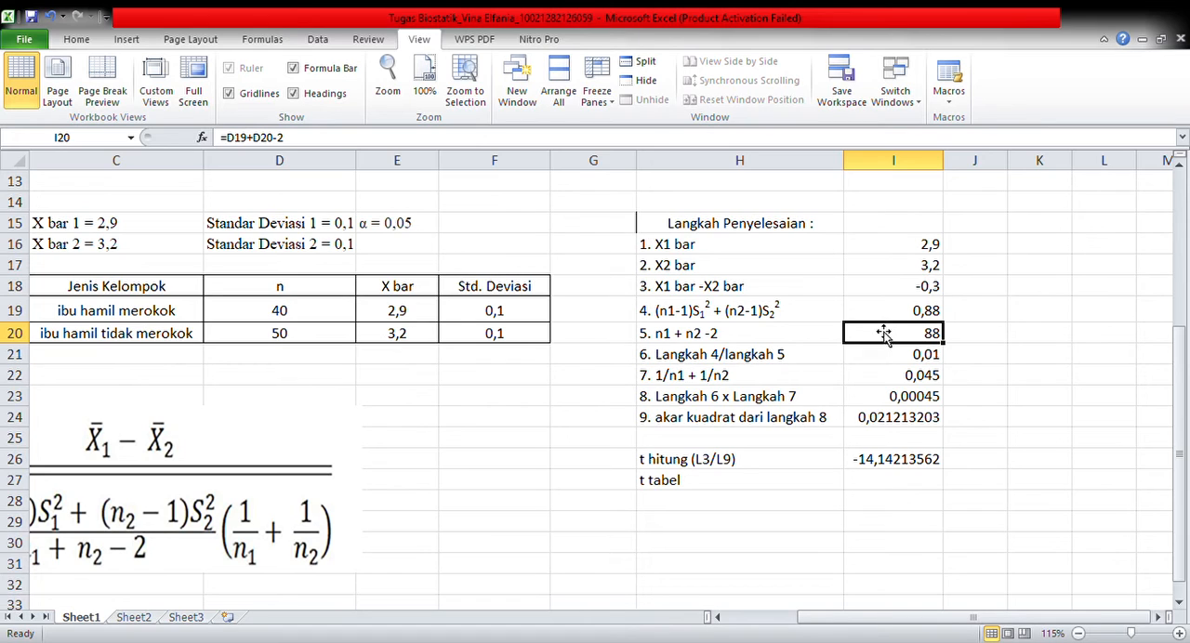
pyautogui.click(304, 320)
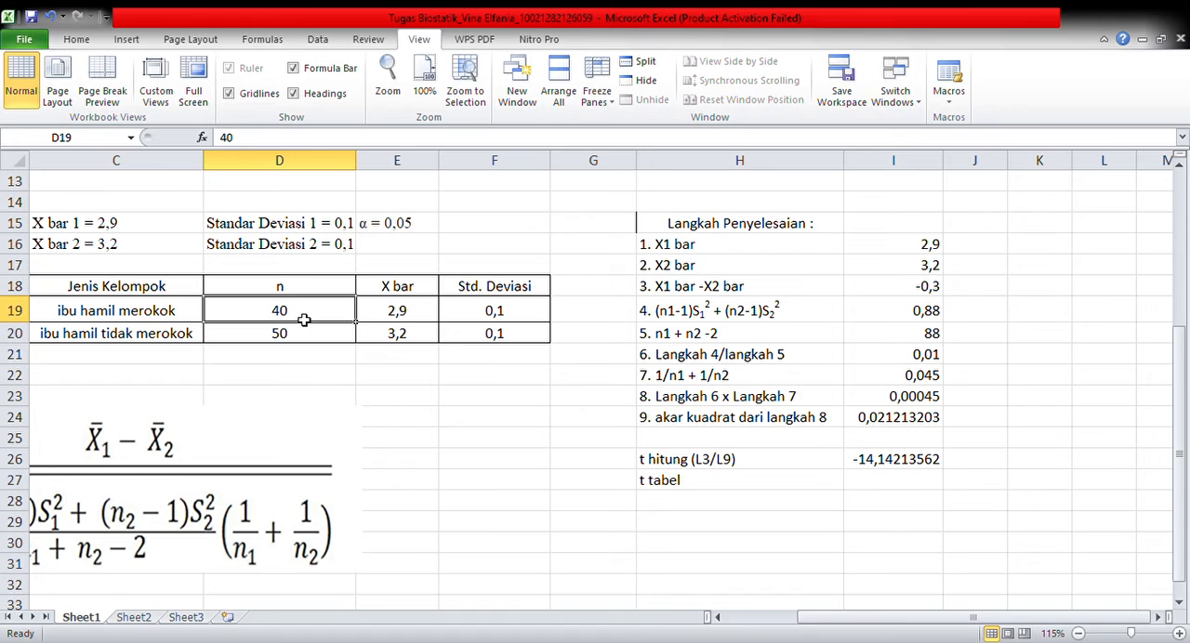
pyautogui.click(306, 345)
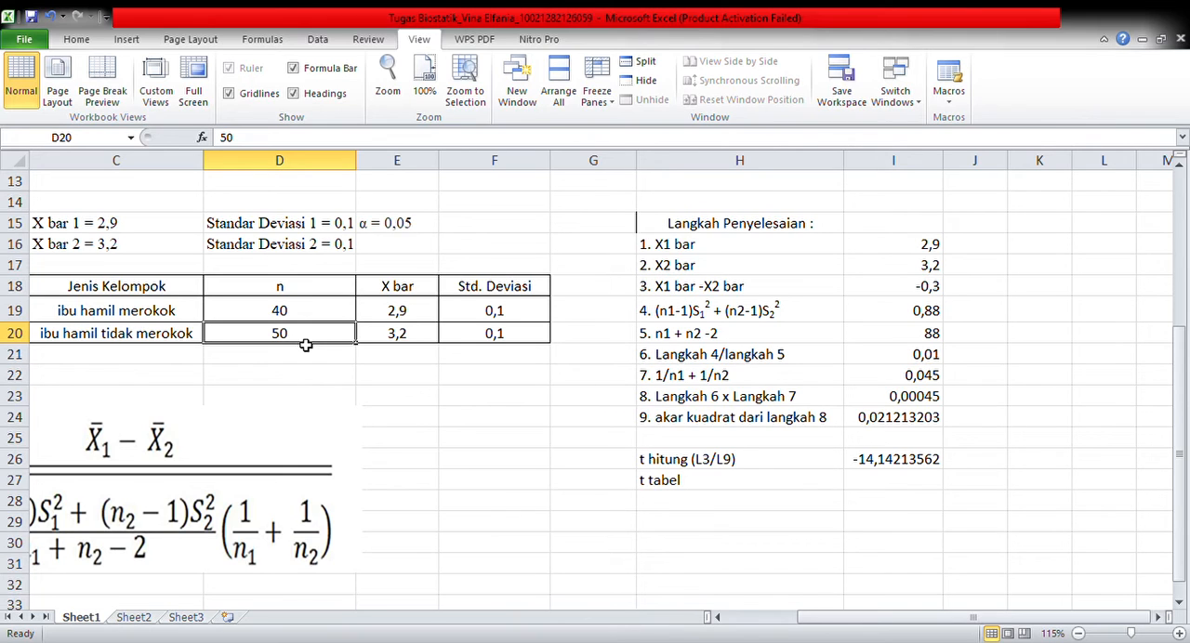
pyautogui.click(894, 346)
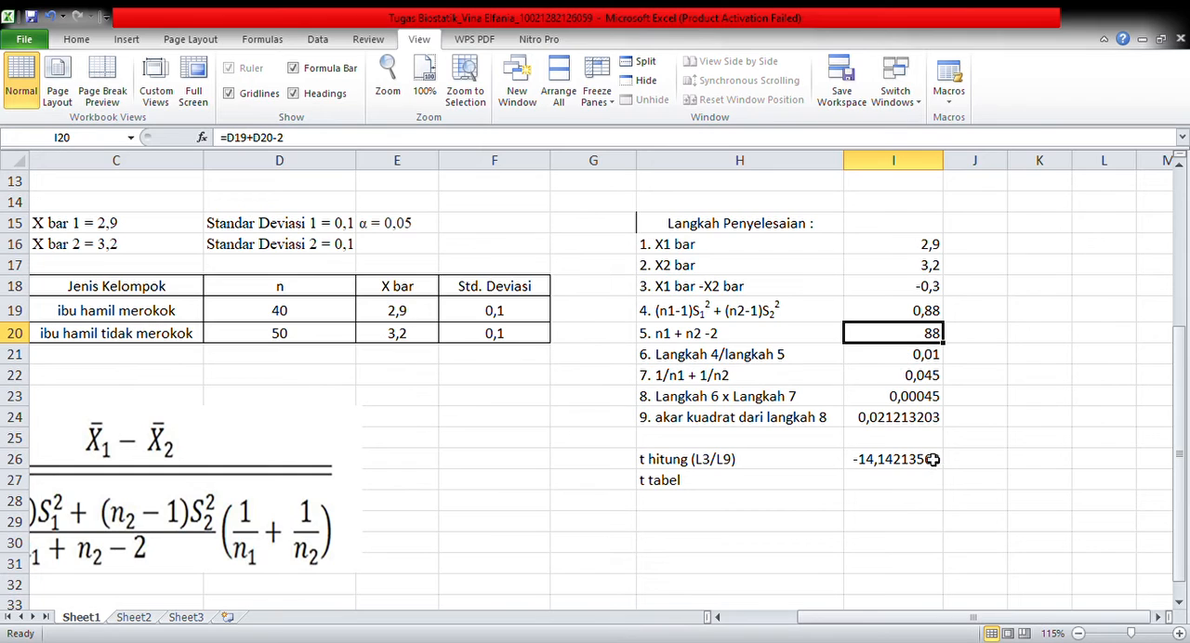
pyautogui.click(891, 500)
pyautogui.click(885, 485)
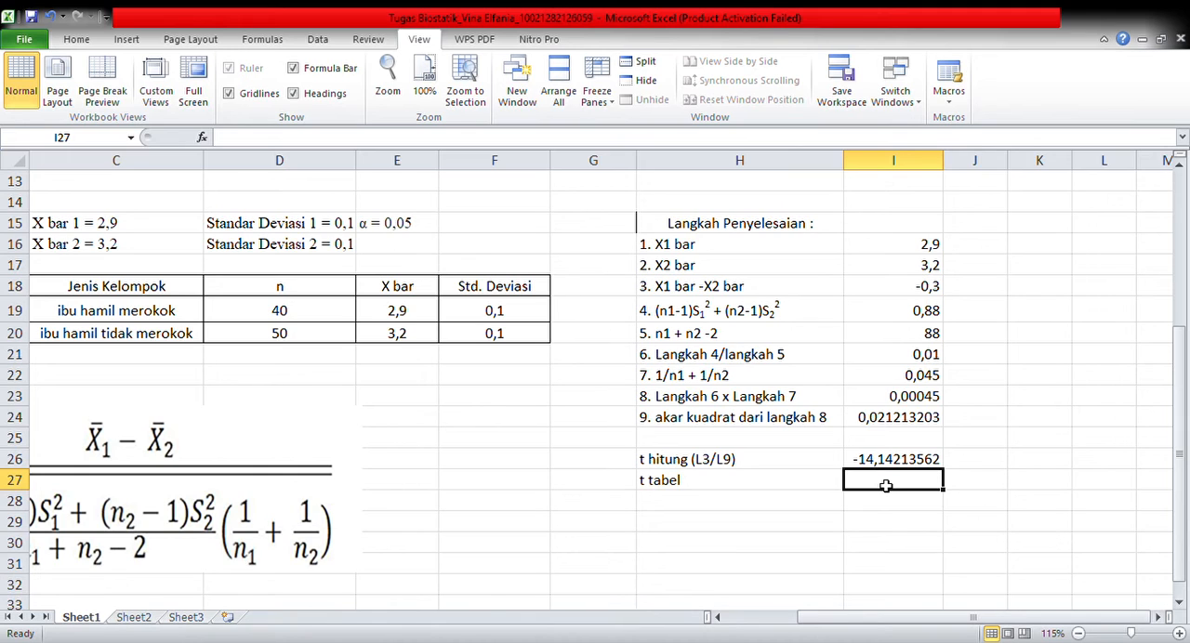
pyautogui.write('1,')
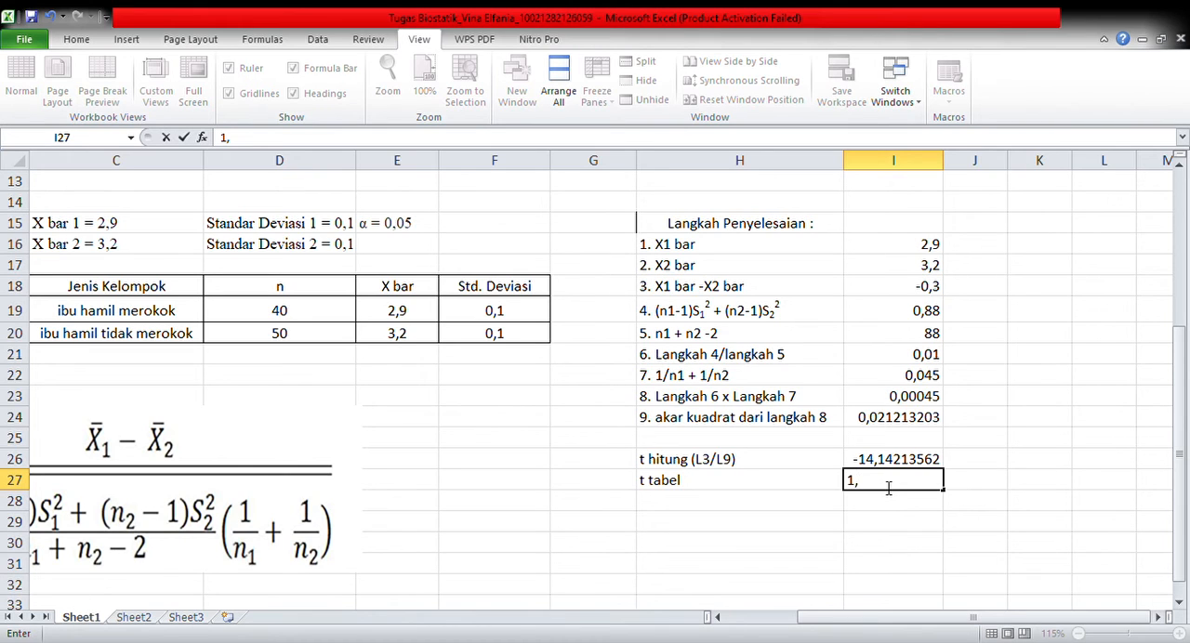
pyautogui.write('6662')
pyautogui.click(760, 508)
# Begin the decision in H29 with the text "Keputusan = Ho ditolak, karena t hitung ("
pyautogui.click(760, 530)
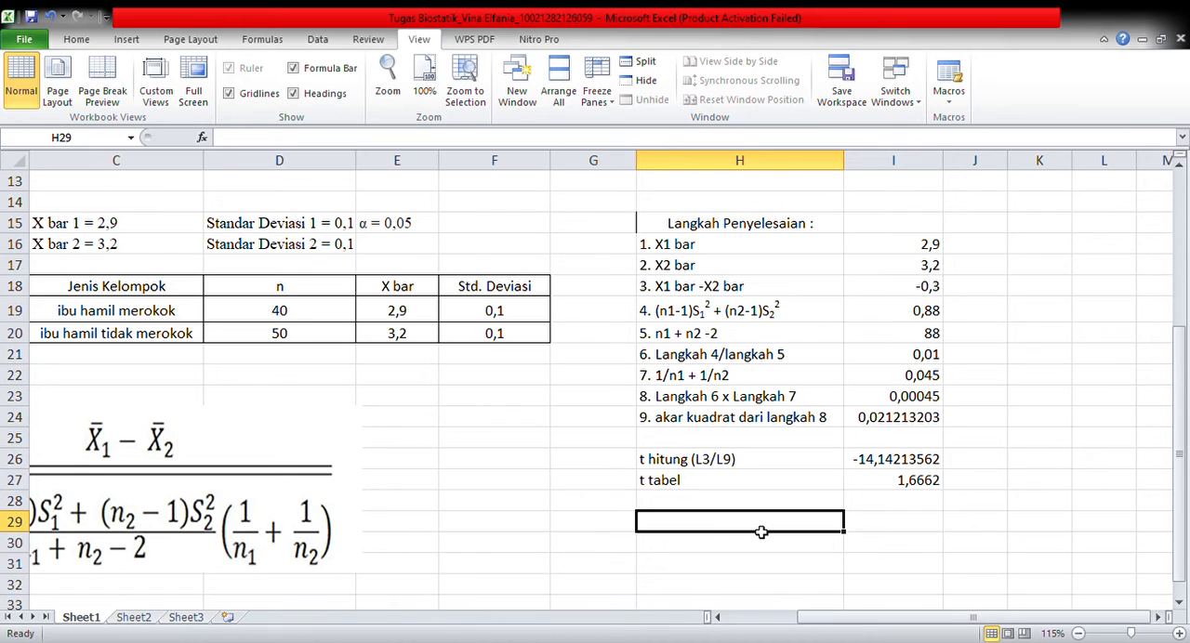
pyautogui.write('Ke')
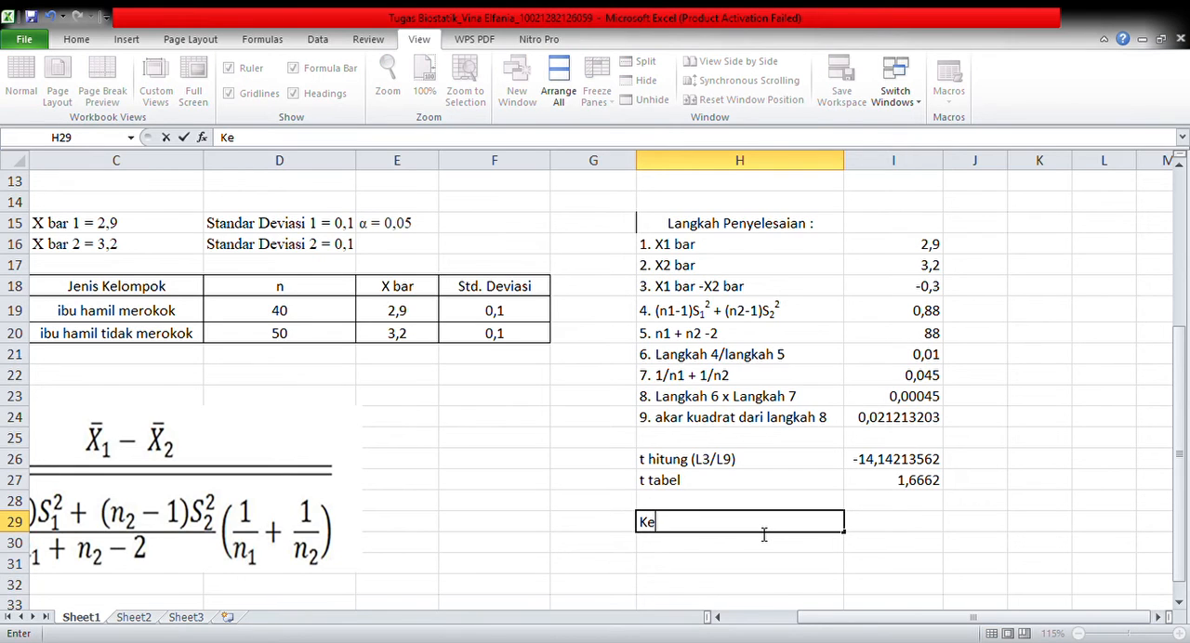
pyautogui.write('putusan =')
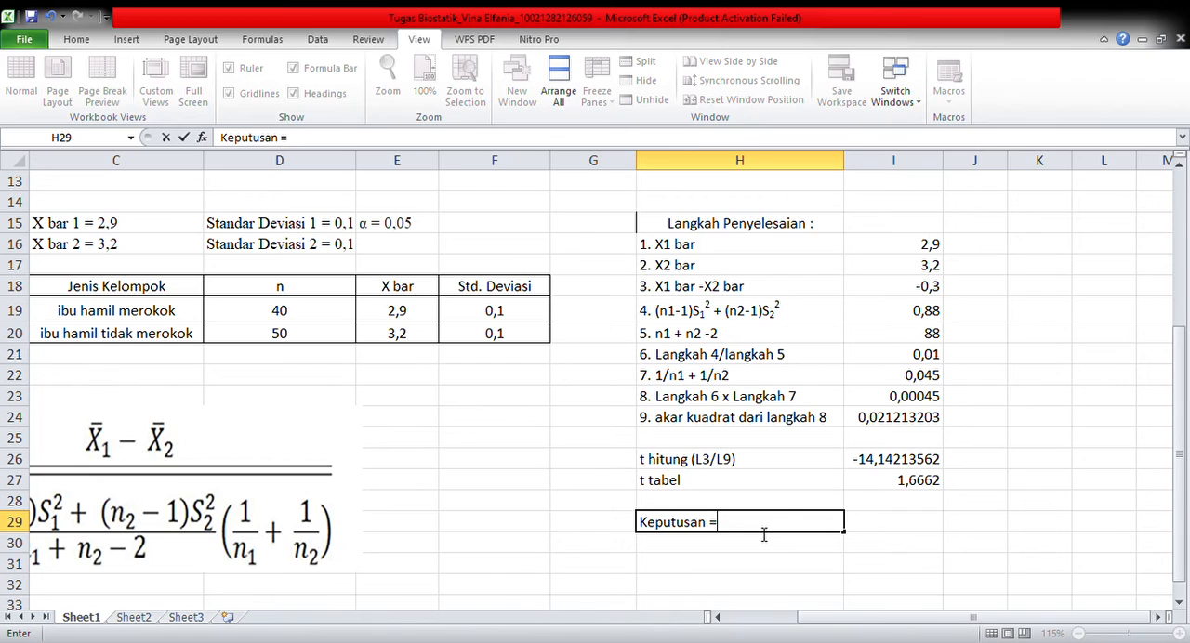
pyautogui.write(' Ho ditolak, ka')
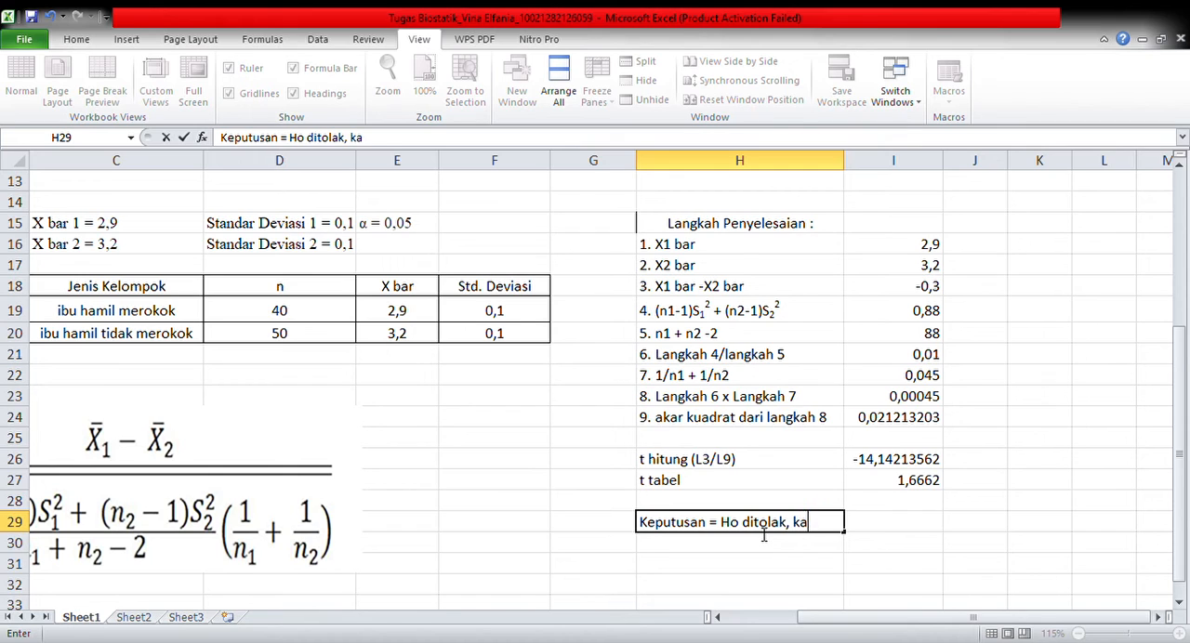
pyautogui.write('rena t hitung ')
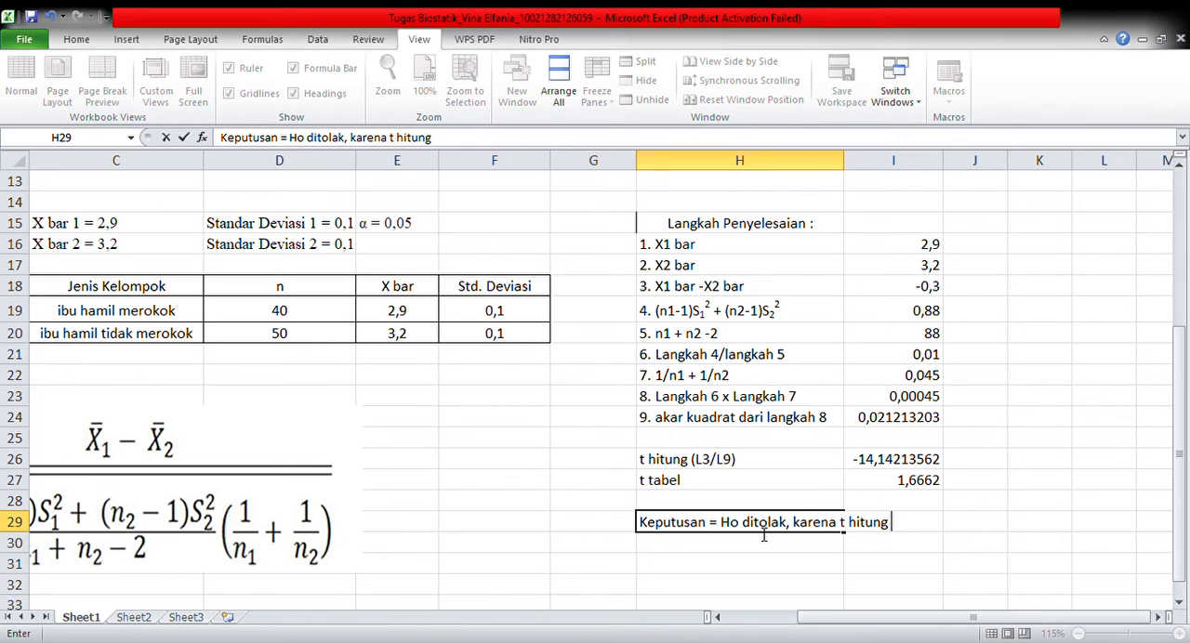
pyautogui.write('(')
pyautogui.click(877, 470)
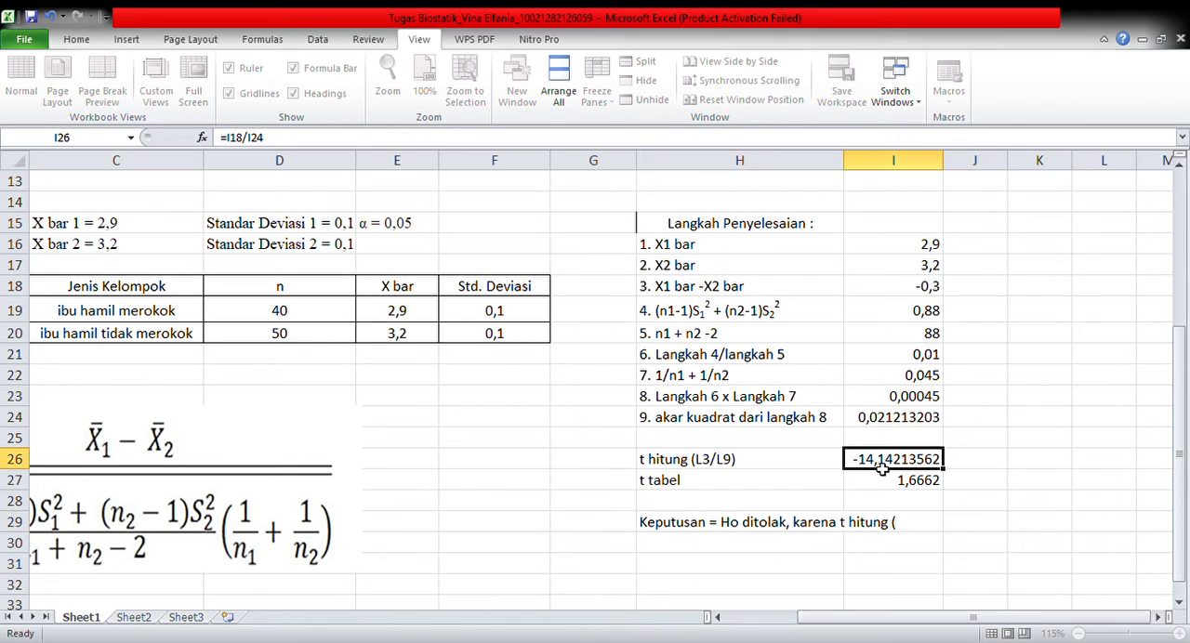
pyautogui.click(911, 530)
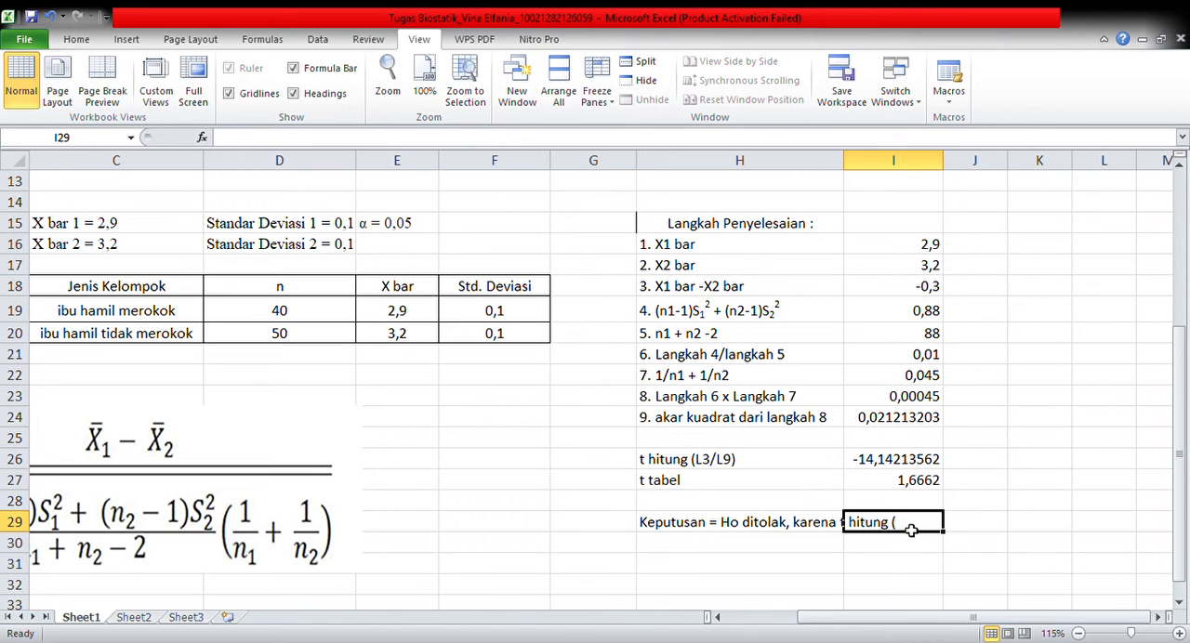
pyautogui.write('1')
pyautogui.press('BackSpace')
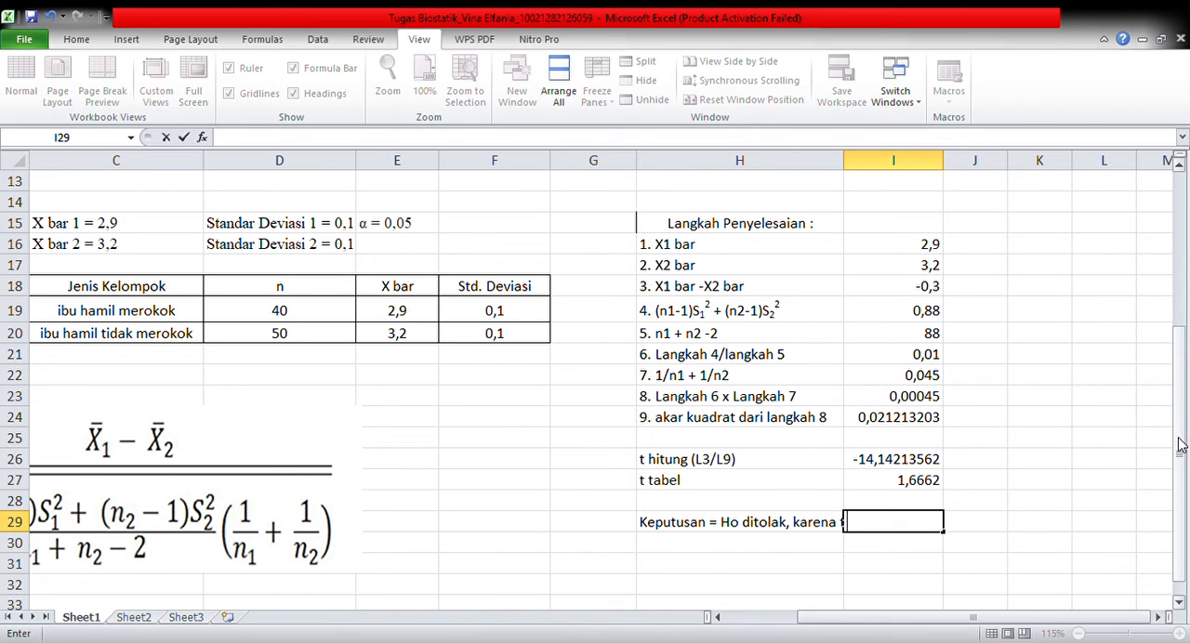
# Clear H29 and enter the decision text again as "Keputusan = Ho ditolak, karena t hitung"
pyautogui.moveTo(1182, 444); pyautogui.dragTo(1182, 455)
pyautogui.click(833, 506)
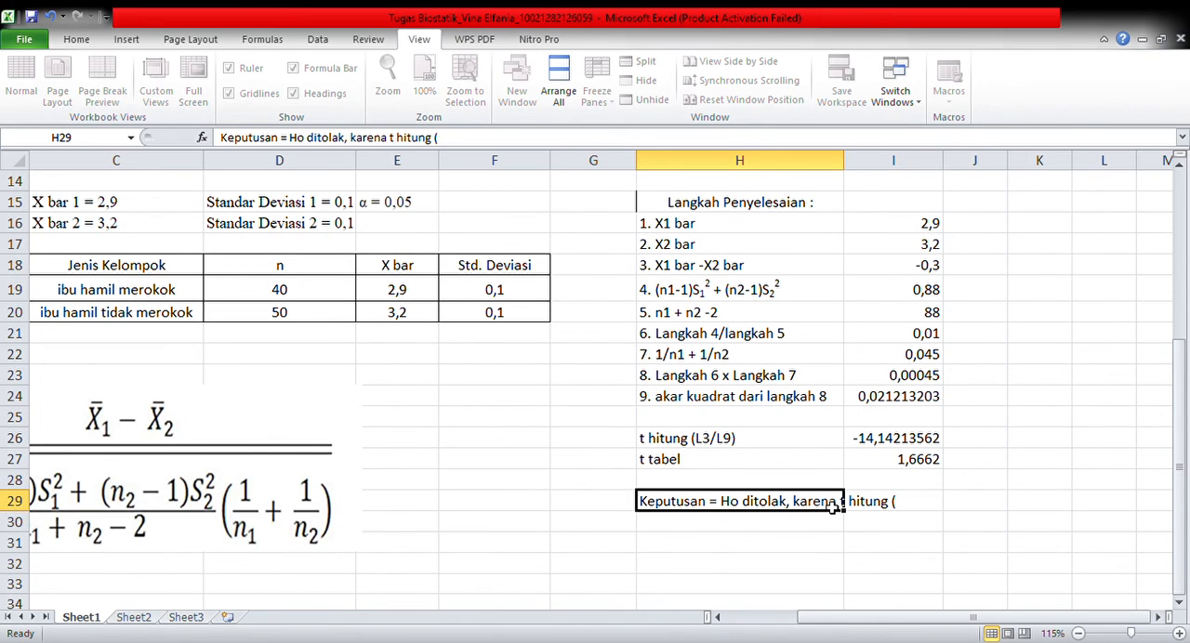
pyautogui.press('BackSpace')
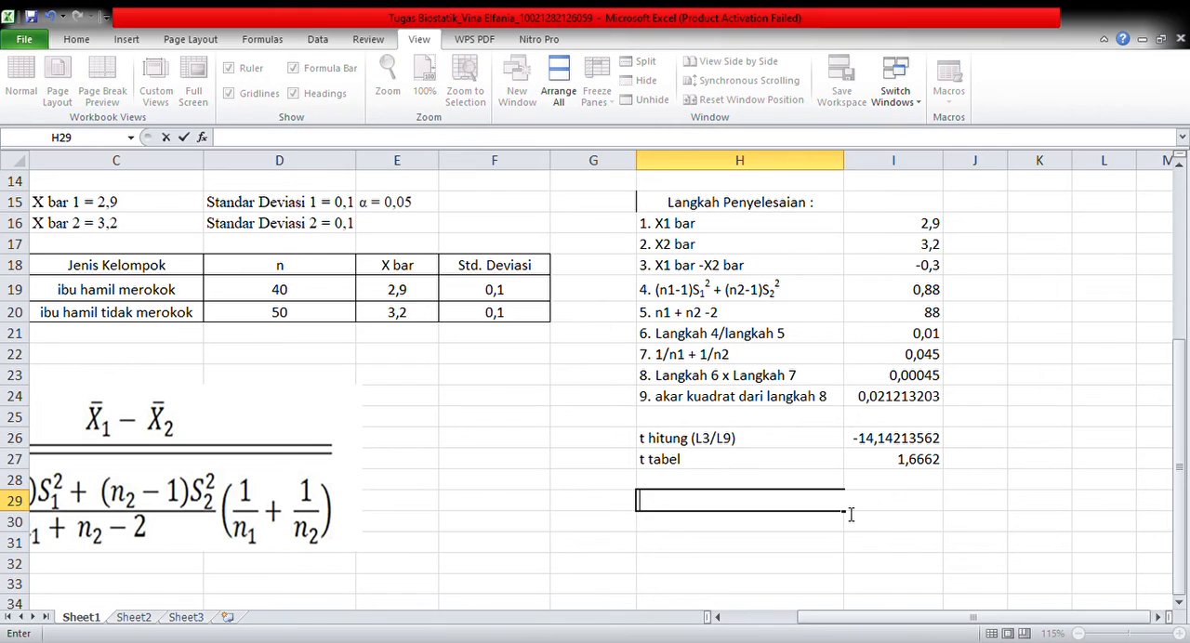
pyautogui.write('Keputusan,')
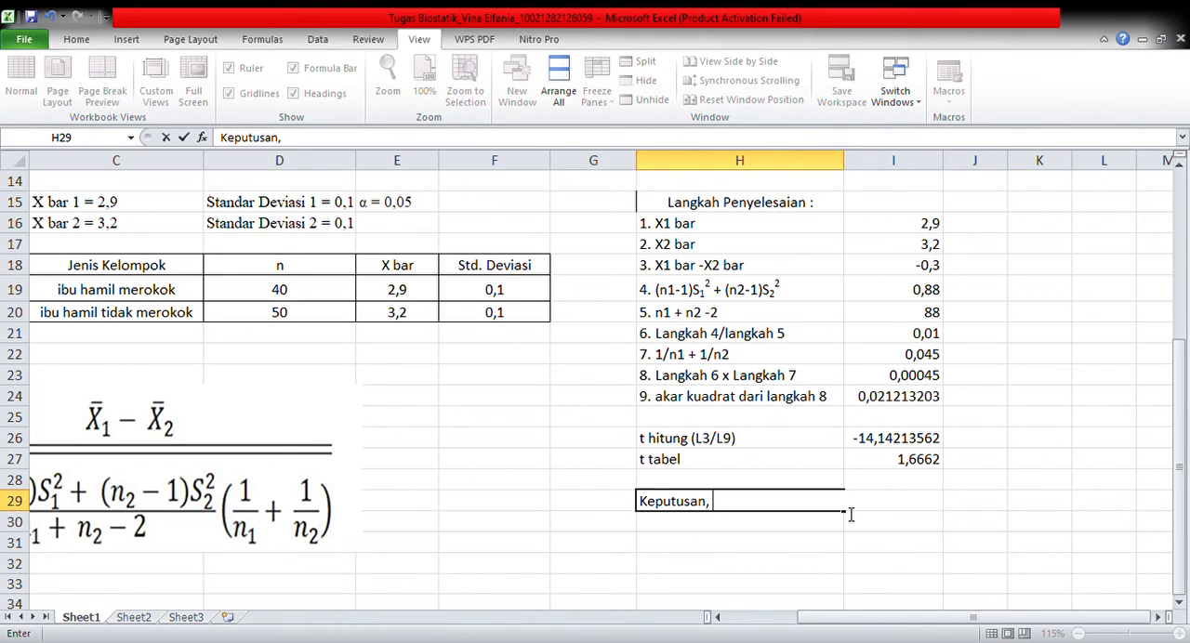
pyautogui.press('BackSpace')
pyautogui.press('BackSpace')
pyautogui.write('= ')
pyautogui.write('Ho,')
pyautogui.press('BackSpace')
pyautogui.write('ditolak')
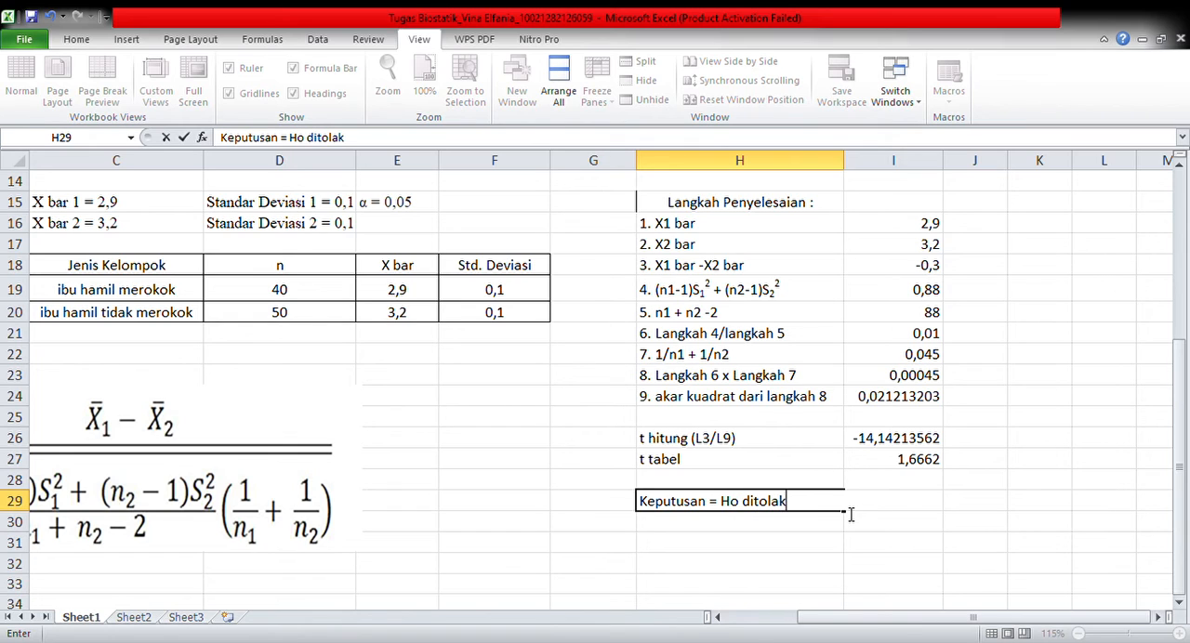
pyautogui.write(', karena t hitung')
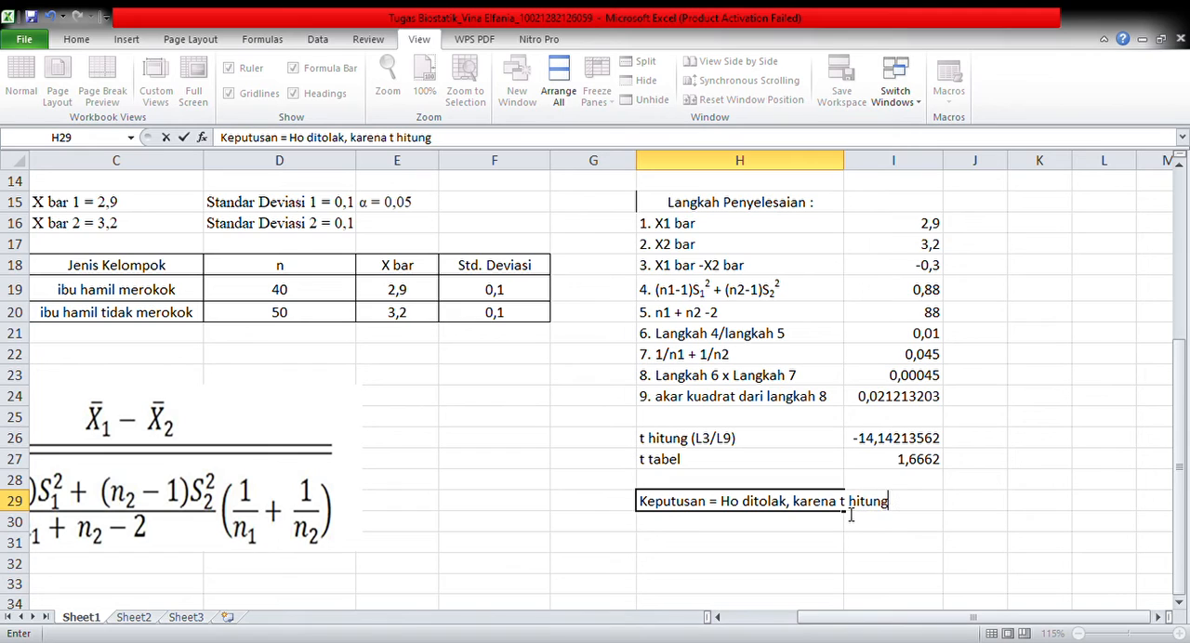
pyautogui.write(' (-14,142135')
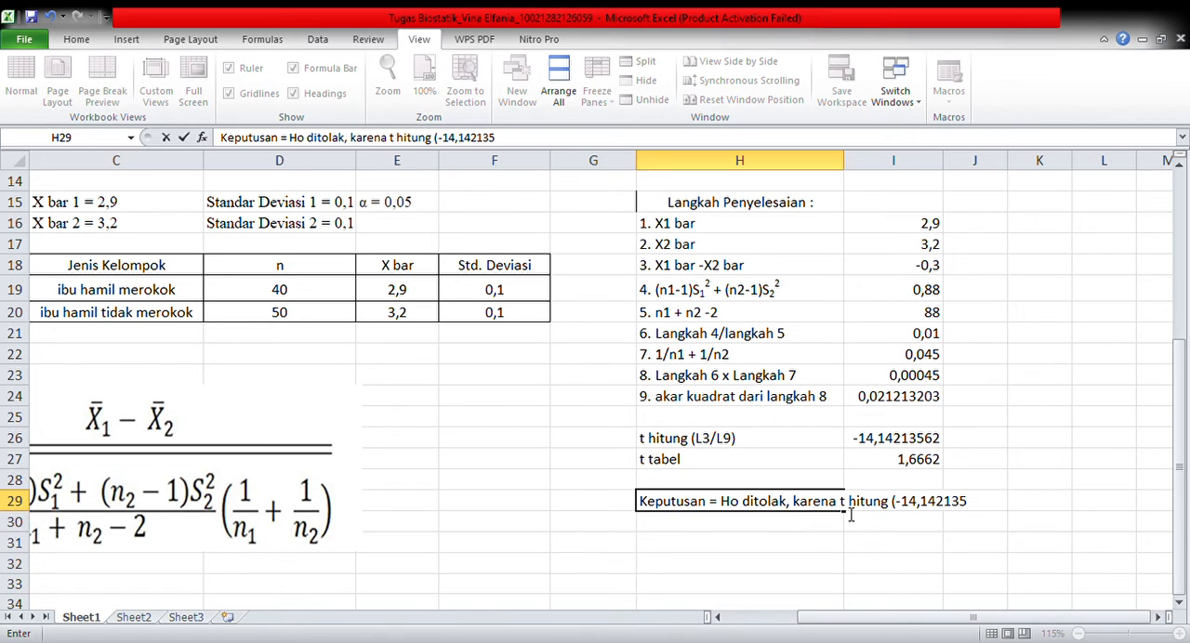
pyautogui.write('62)')
# Continue the decision in H29 with the comparison "(-14,14213562) < t tabel (1,6662)"
pyautogui.write('< t tabel (1,6662)')
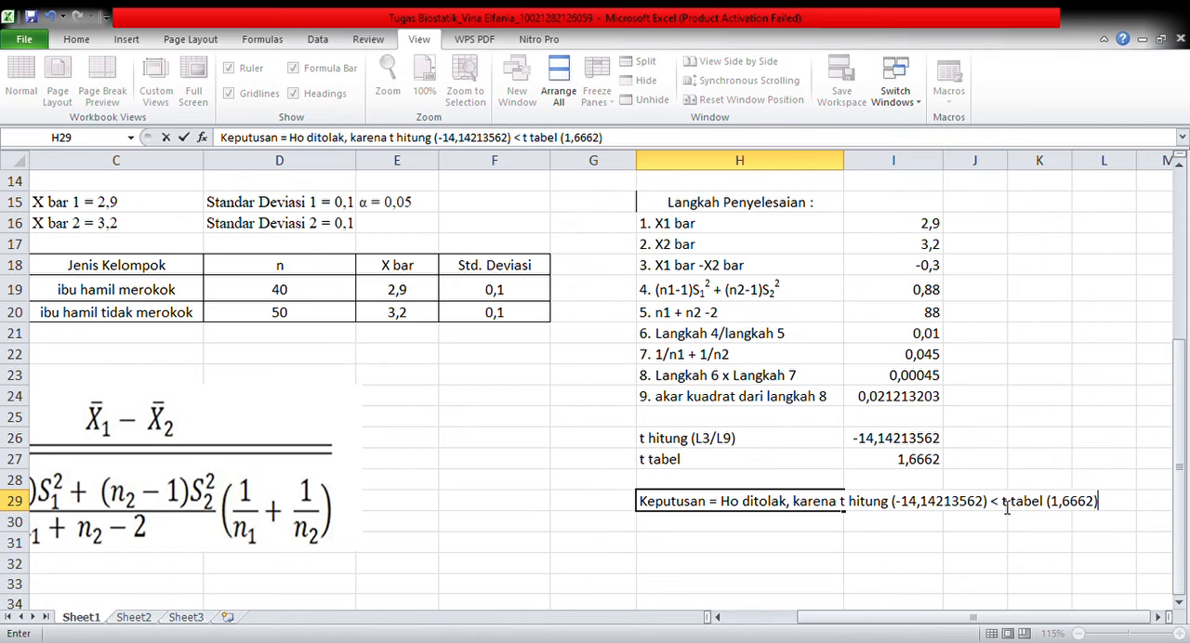
# Complete the decision in H29 with the second reason "atau karena p value <0,05"
pyautogui.write('tau')
pyautogui.click(1160, 617)
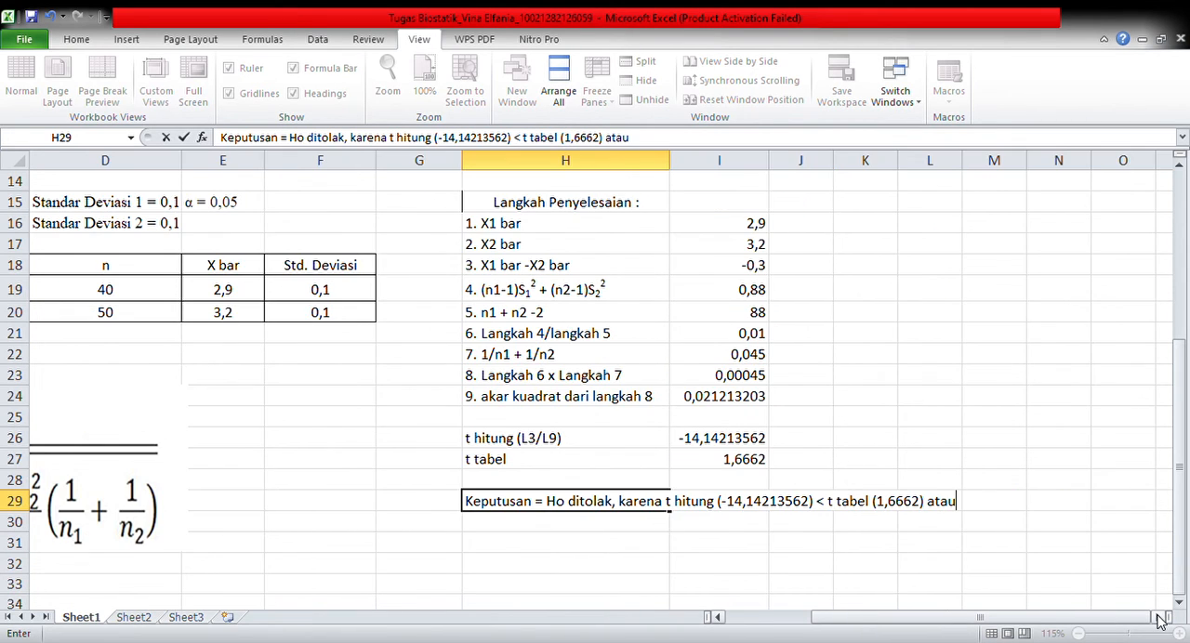
pyautogui.write('karena')
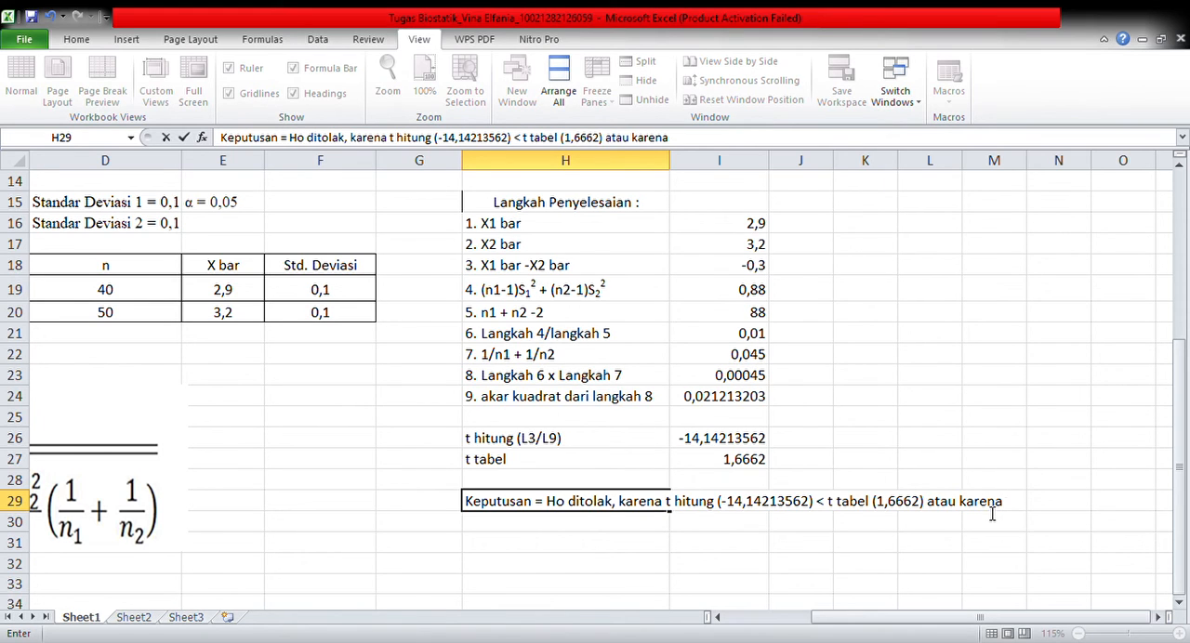
pyautogui.write(' p value')
pyautogui.write('<0,05')
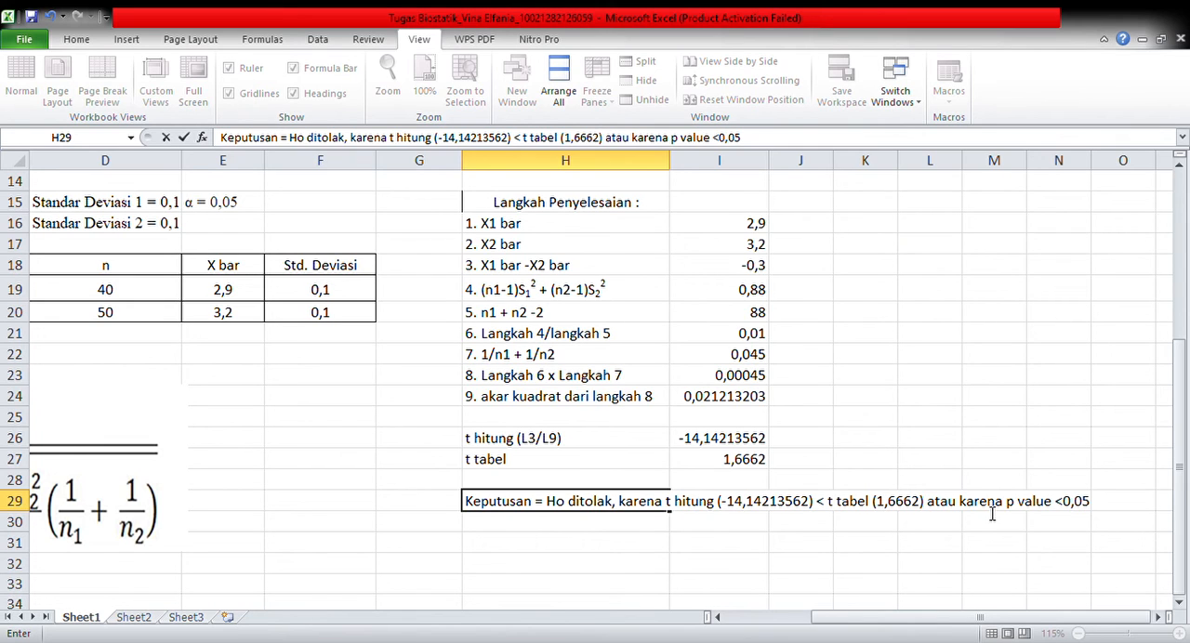
# Start the conclusion in H30 with "Kesimpulan = Terdapat perbedaan"
pyautogui.click(599, 538)
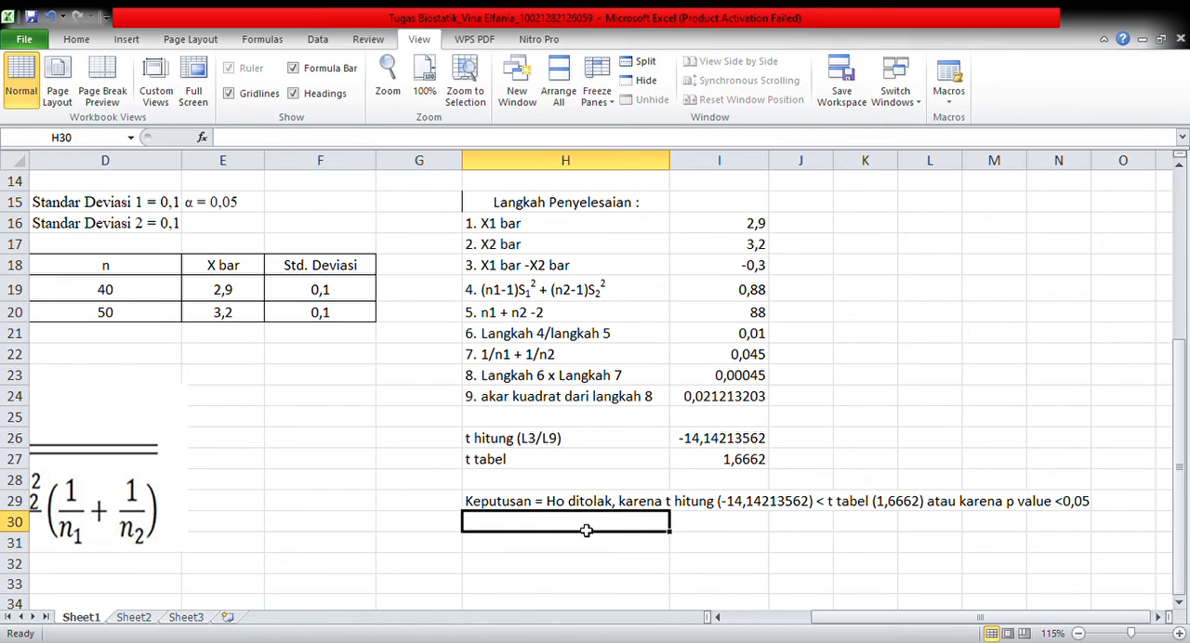
pyautogui.write('K')
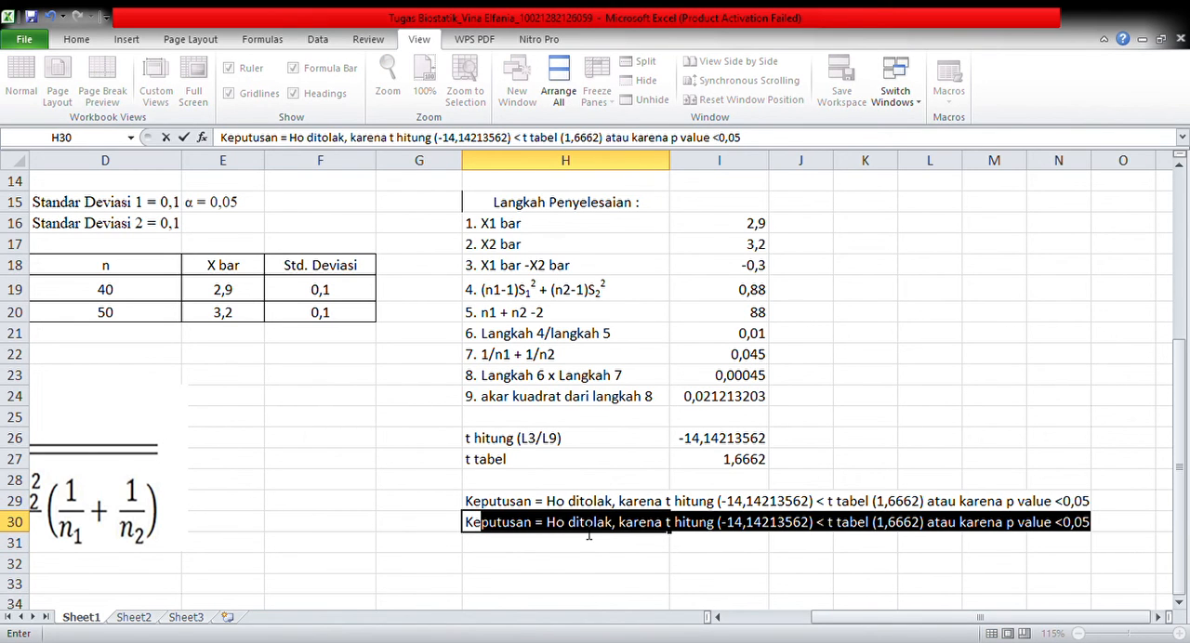
pyautogui.write('esimpulan')
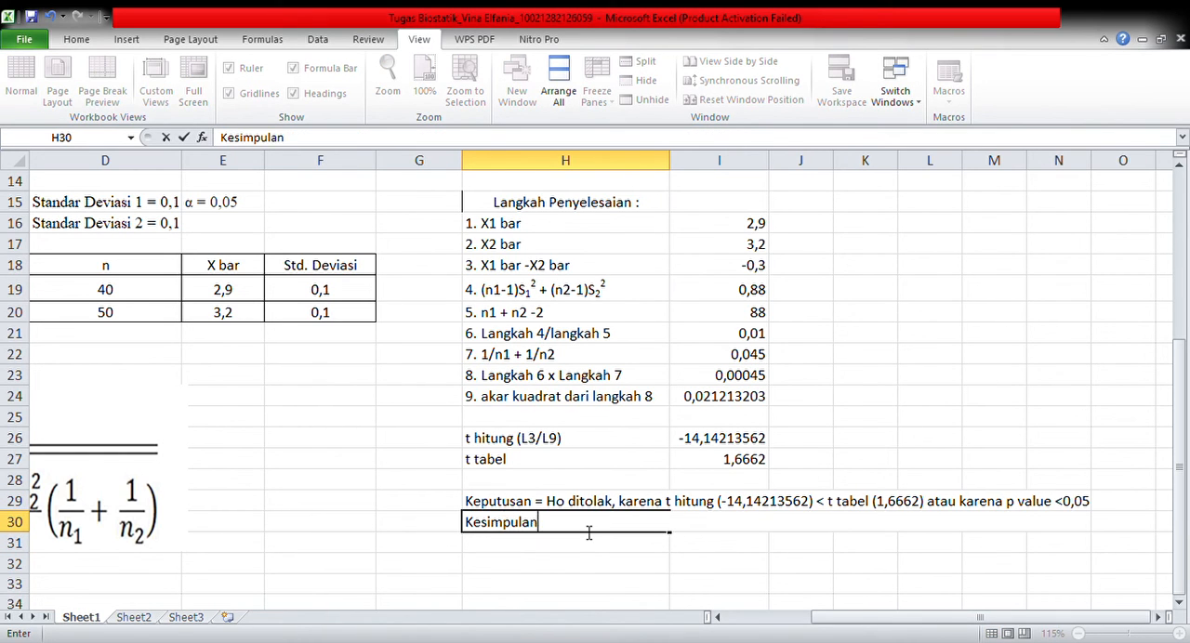
pyautogui.write(' =')
pyautogui.press('BackSpace')
pyautogui.write('= terdp')
pyautogui.press('BackSpace')
pyautogui.press('BackSpace')
pyautogui.press('BackSpace')
pyautogui.press('BackSpace')
pyautogui.press('BackSpace')
pyautogui.write('Terdapat perb')
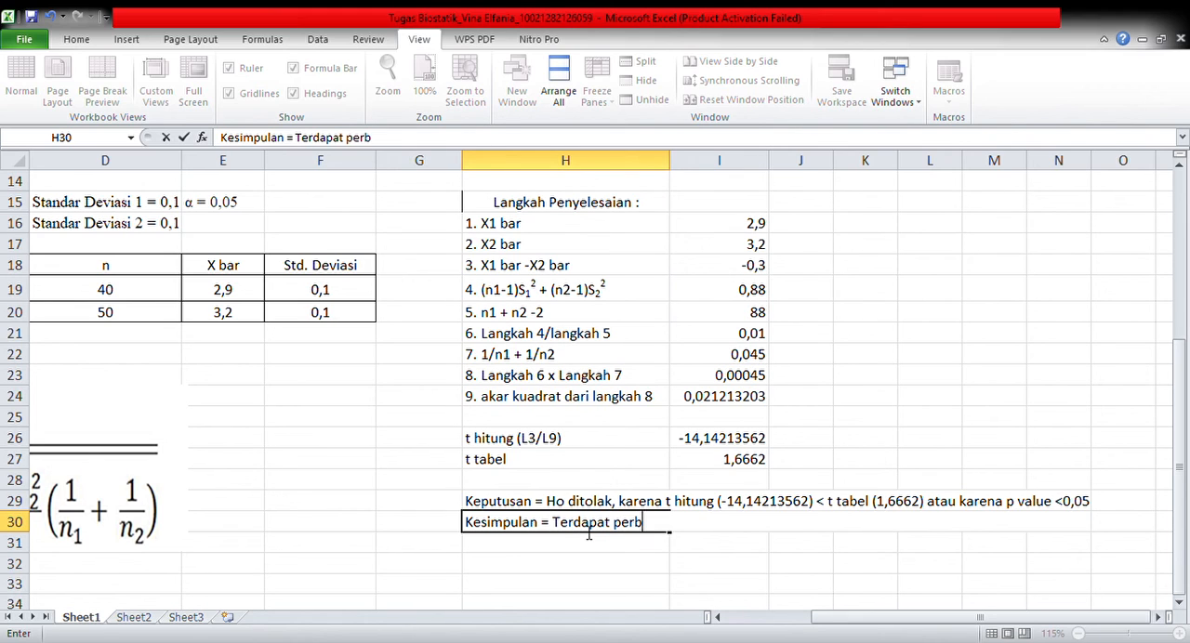
pyautogui.write('edaan antara be')
pyautogui.write('rat badan b')
pyautogui.write('ayi yang')
pyautogui.write(' baru lah')
pyautogui.write('ir terhada')
pyautogui.write('ap')
# Continue the conclusion in H30 with "antara berat badan bayi yang baru lahir terhadap ibu hamil yang merokok"
pyautogui.press('BackSpace')
pyautogui.press('BackSpace')
pyautogui.write('p ')
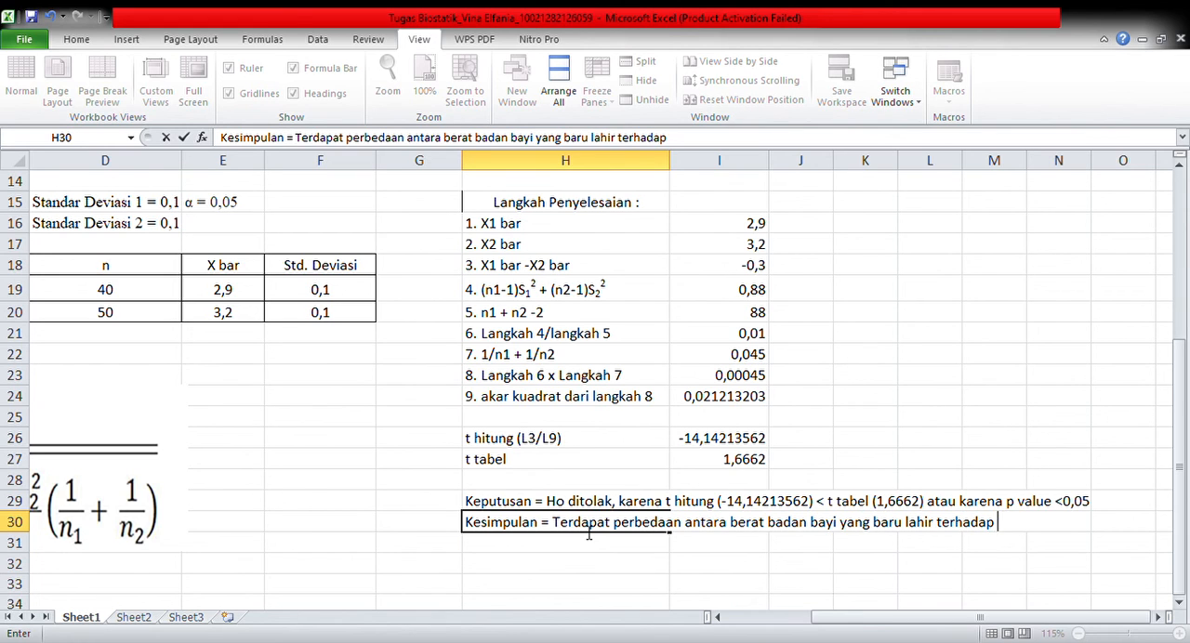
pyautogui.write('ibu hamil')
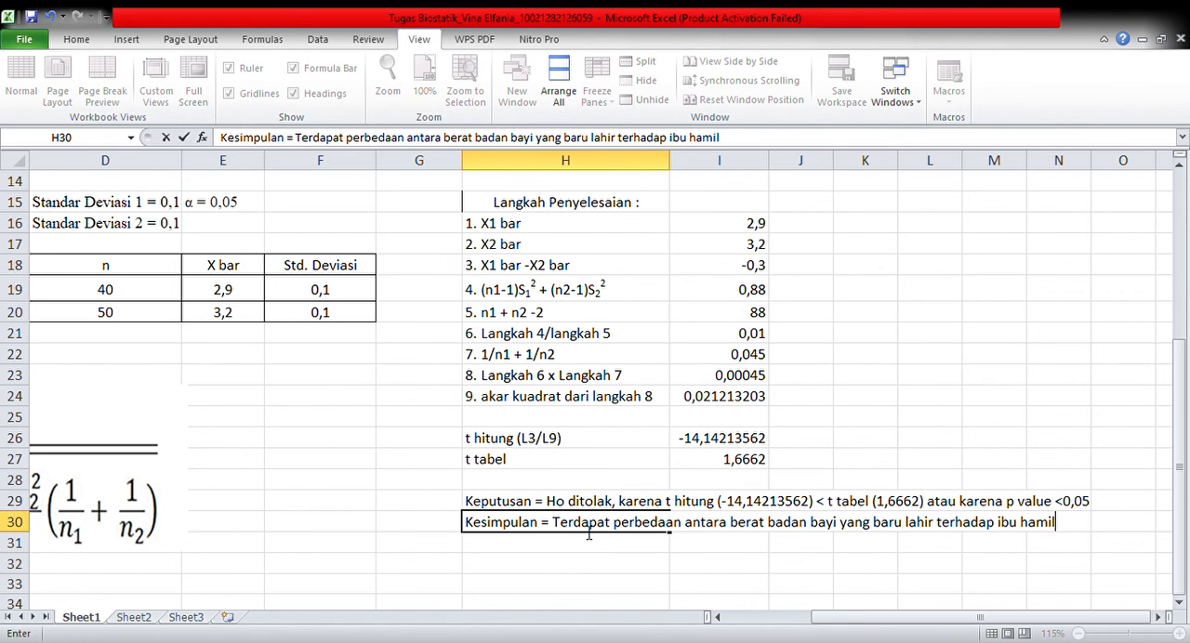
pyautogui.write(' yang mer')
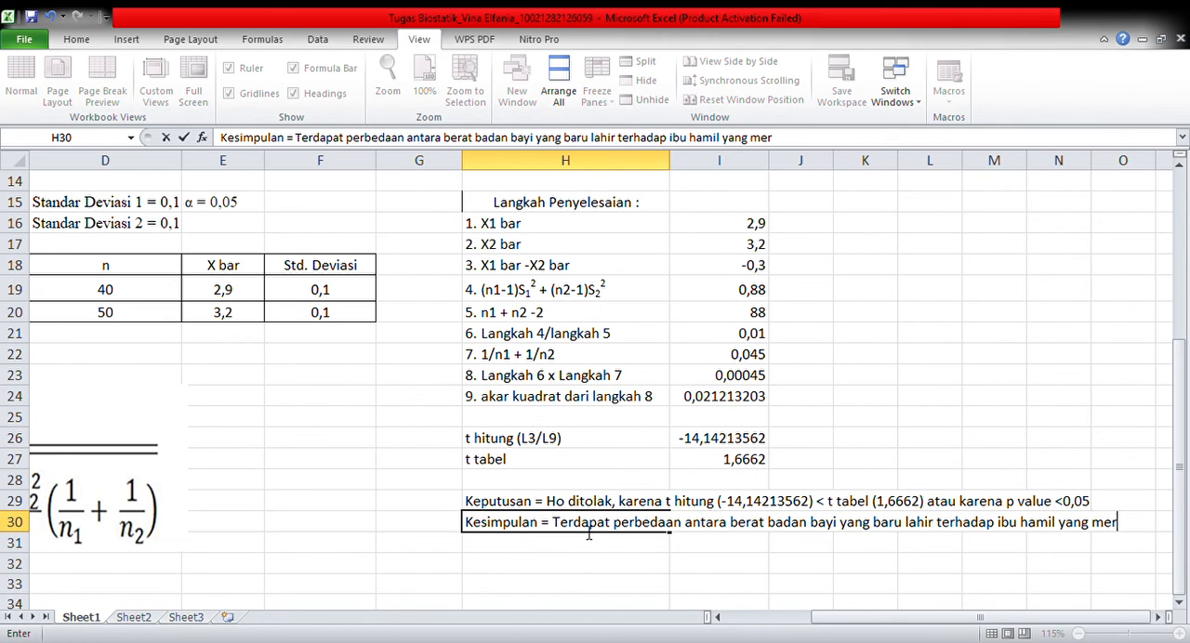
pyautogui.write('okok dan tidak')
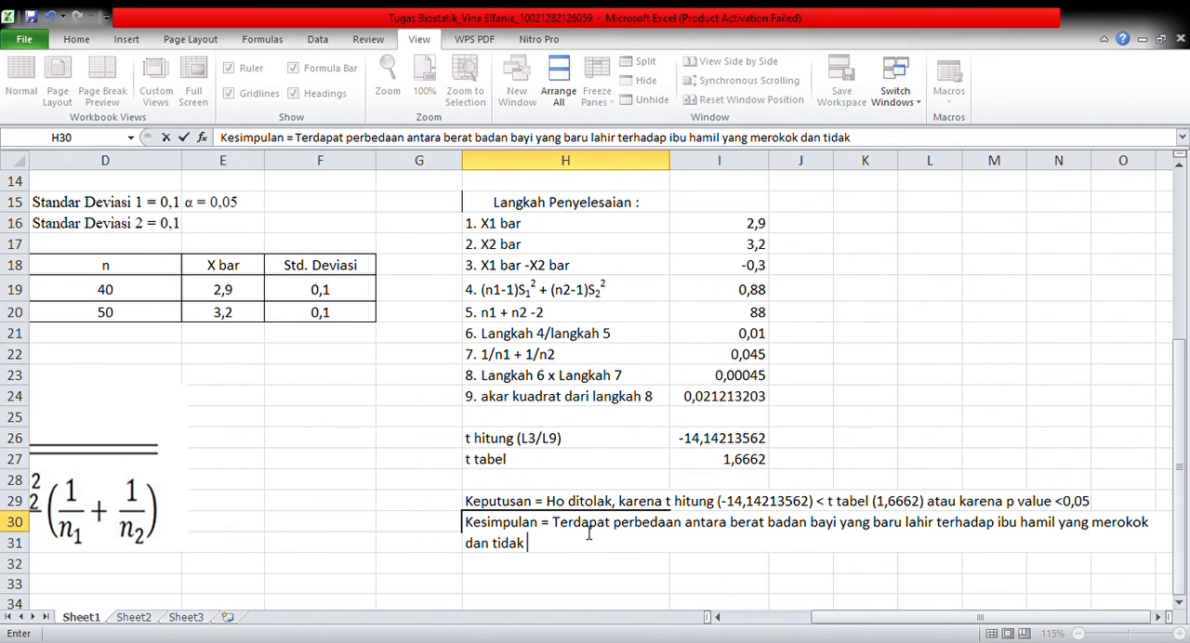
# Extend the conclusion sentence in H30 with the comparison group "dan ibu hamil tidak merokok"
pyautogui.press('BackSpace')
pyautogui.press('BackSpace')
pyautogui.press('BackSpace')
pyautogui.press('BackSpace')
pyautogui.press('BackSpace')
pyautogui.press('BackSpace')
pyautogui.write('ibu ')
pyautogui.write('ham')
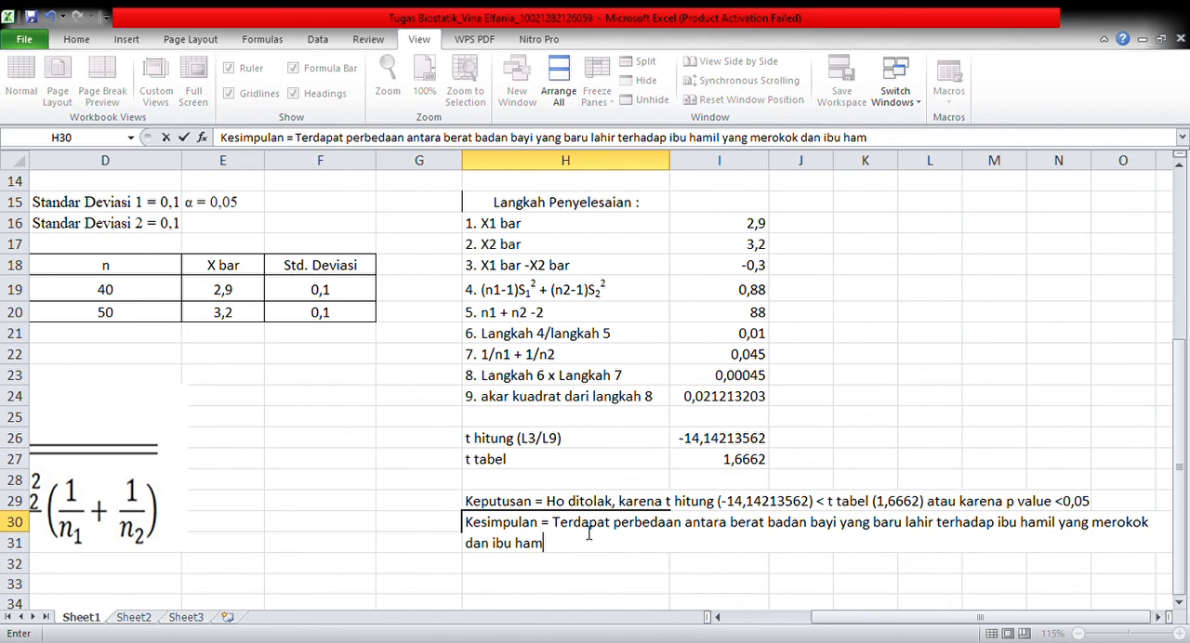
pyautogui.write('il tidak')
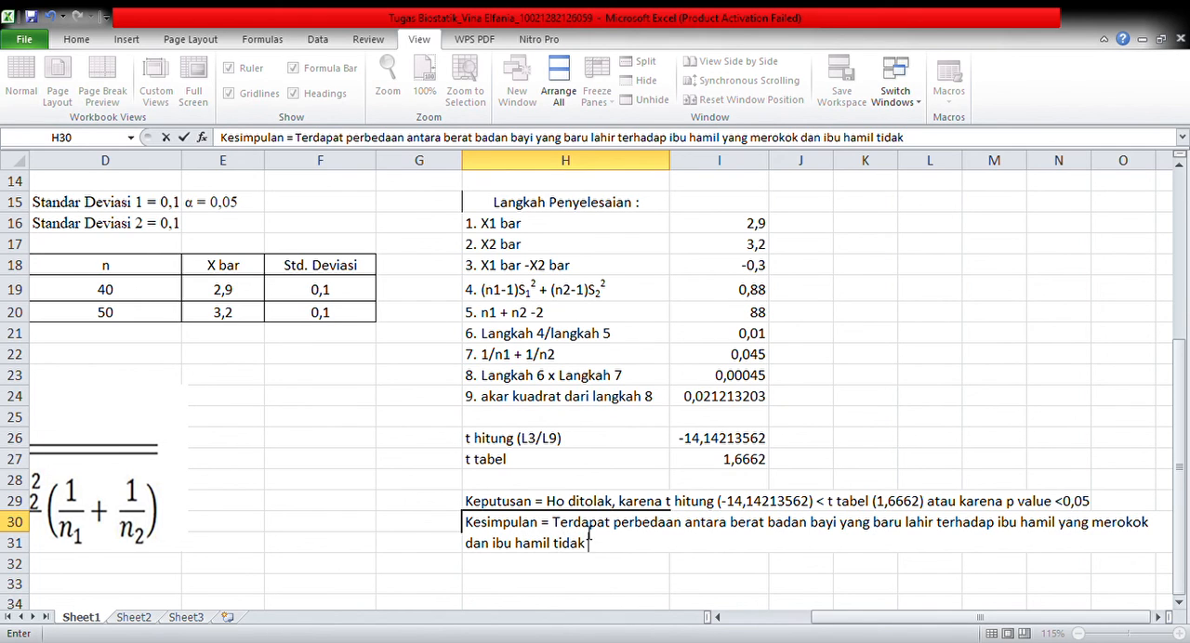
pyautogui.write(' merokok')
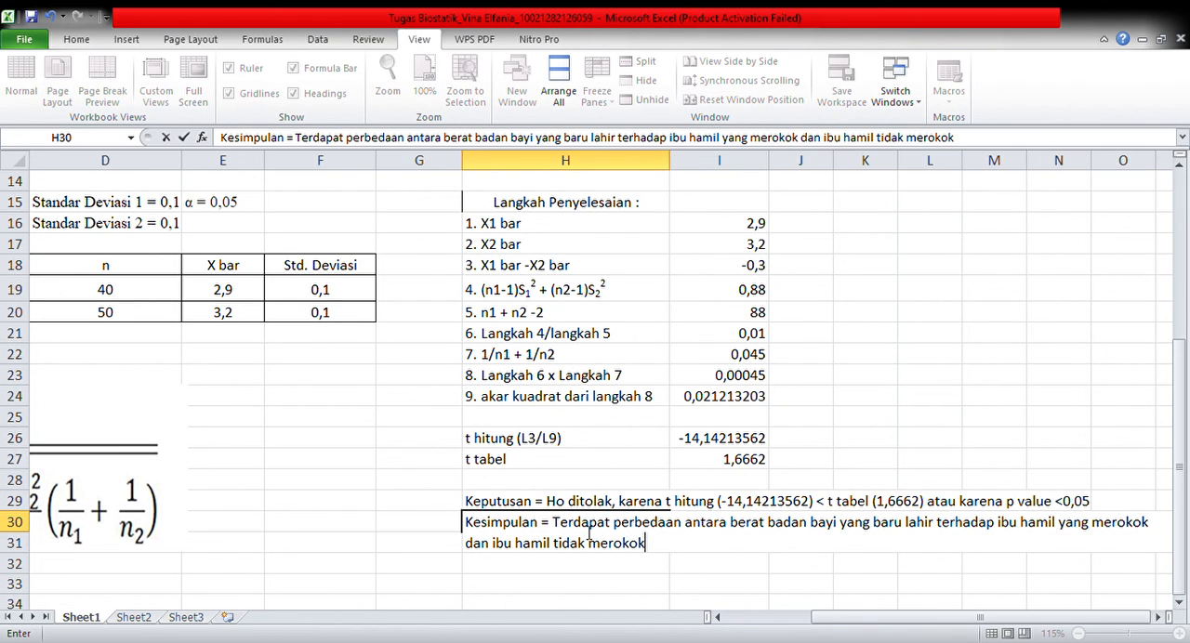
pyautogui.write('. Yaitu rata ')
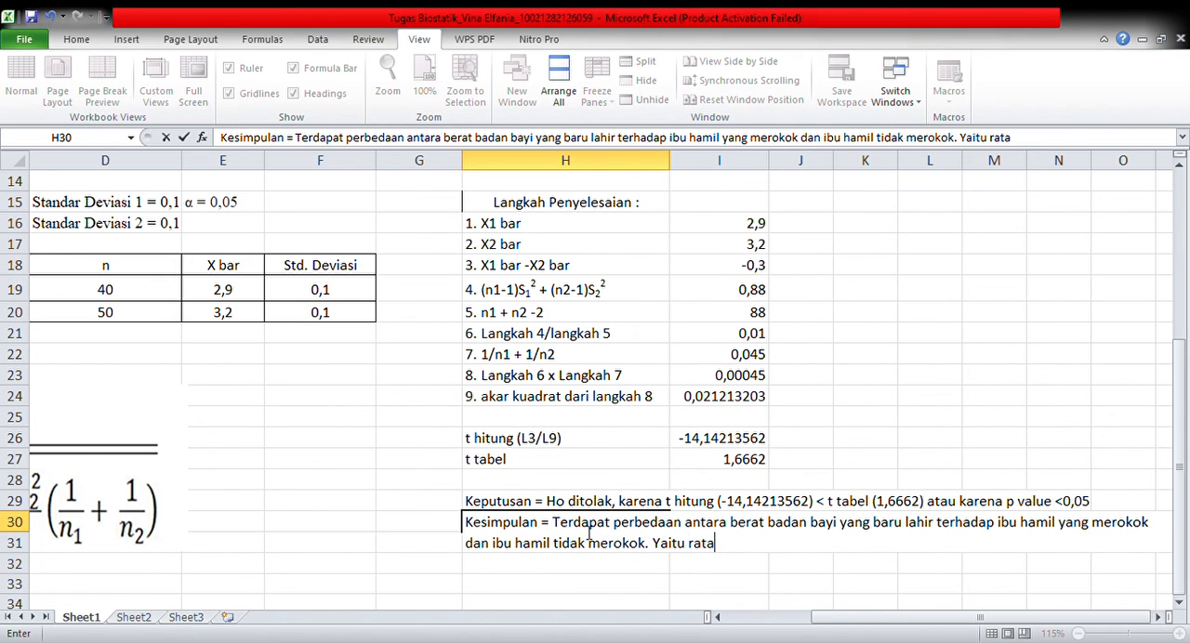
pyautogui.write('rata berat badan bayi yang baru lahir')
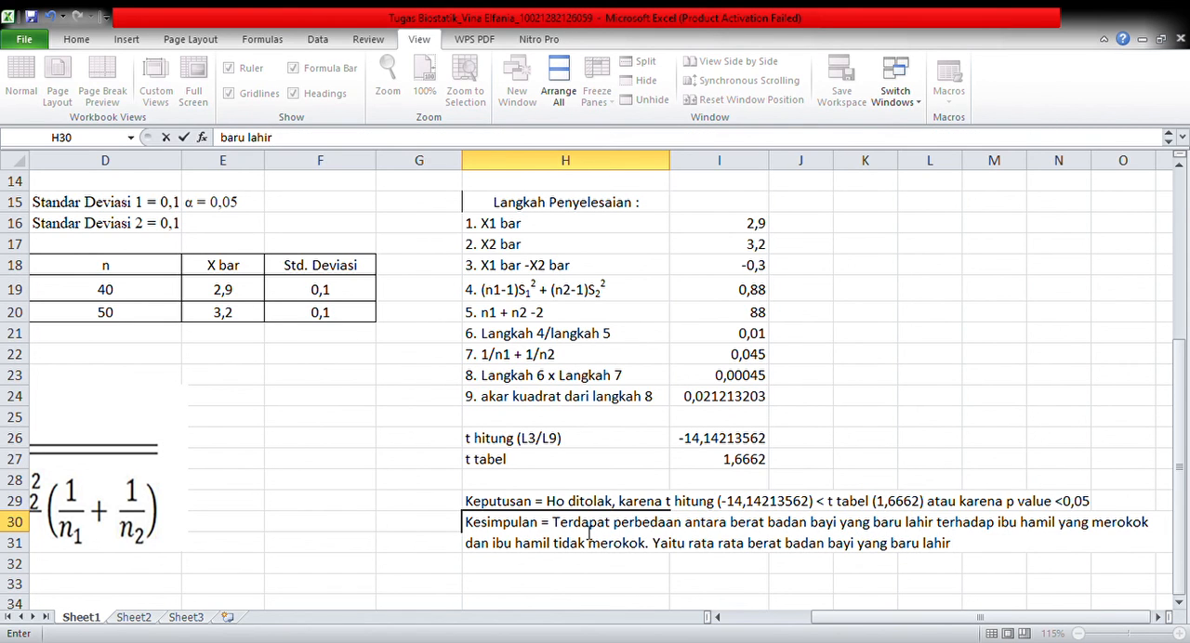
pyautogui.write(' dari ibu ')
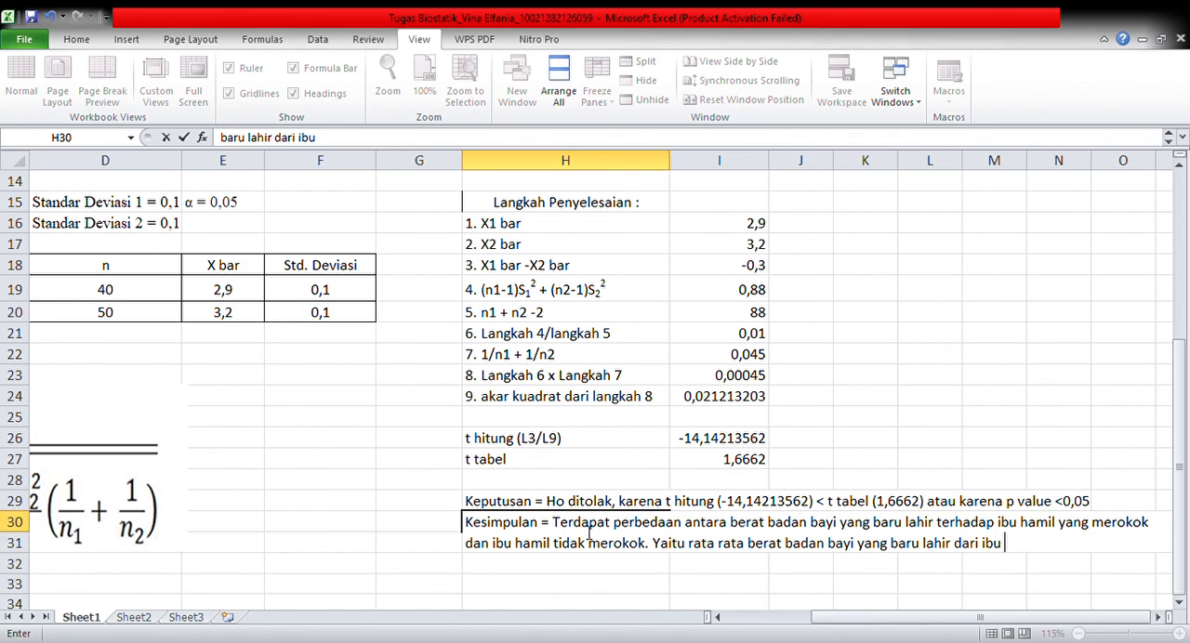
pyautogui.write('hami')
pyautogui.write('l yang m')
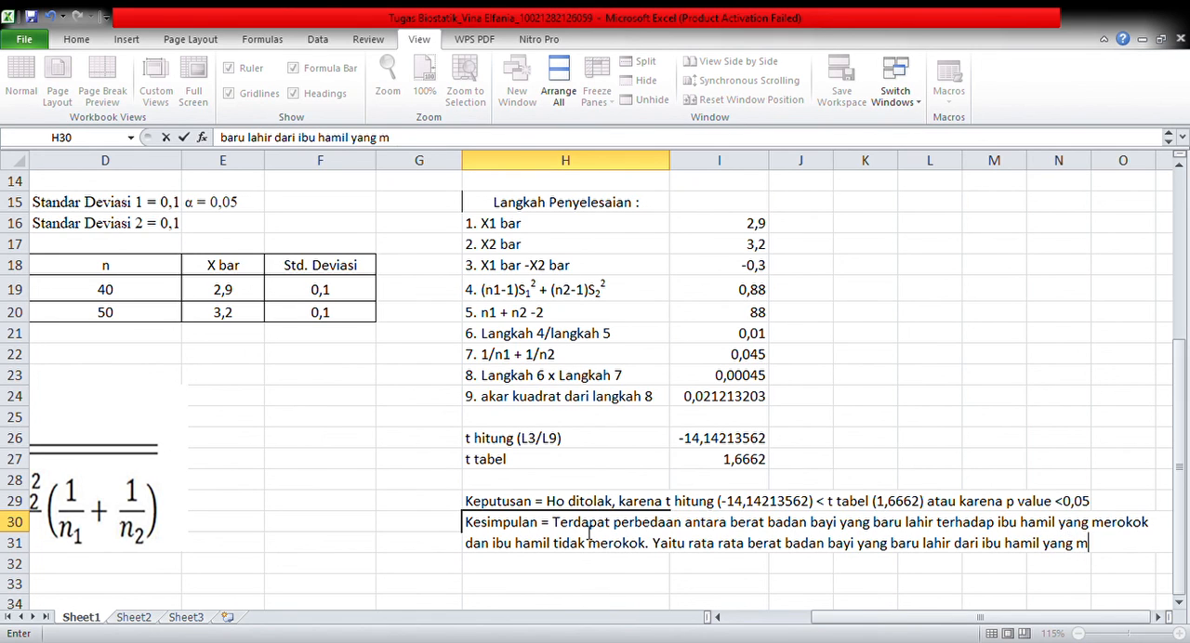
pyautogui.write('erokok l')
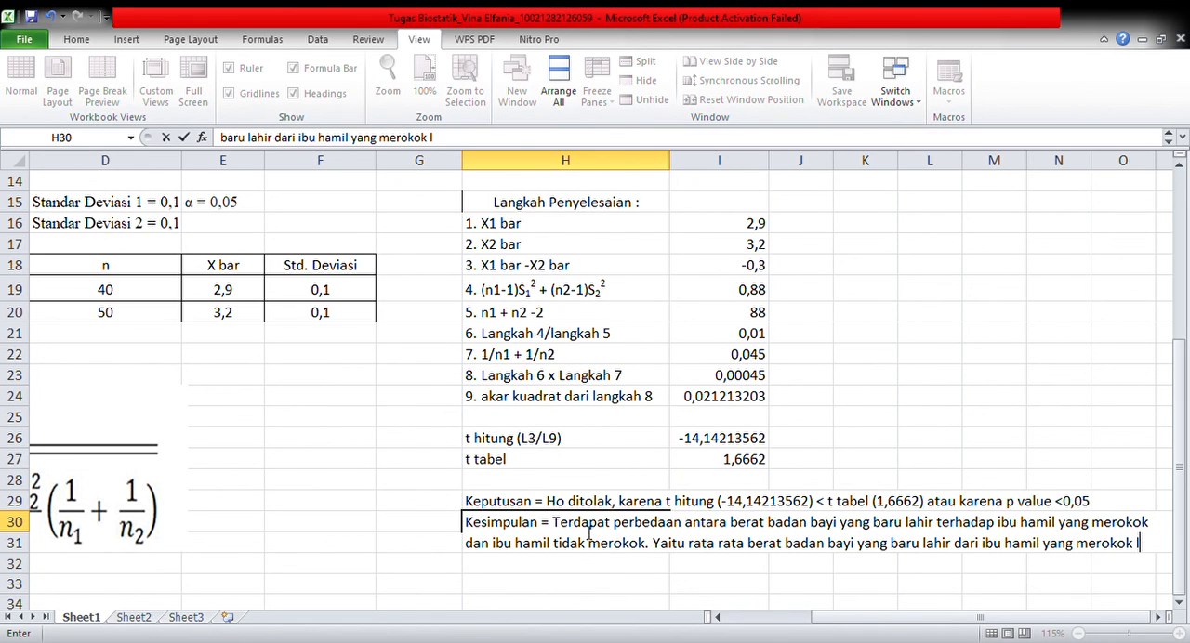
pyautogui.write('ebih rendah')
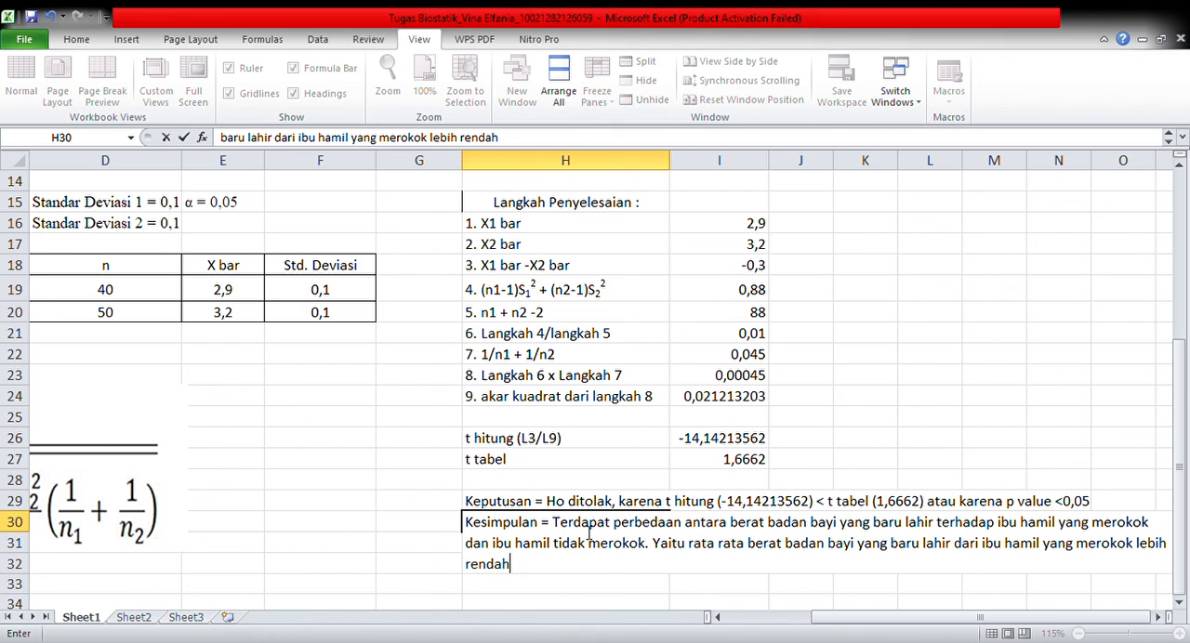
pyautogui.write(' dibandingka')
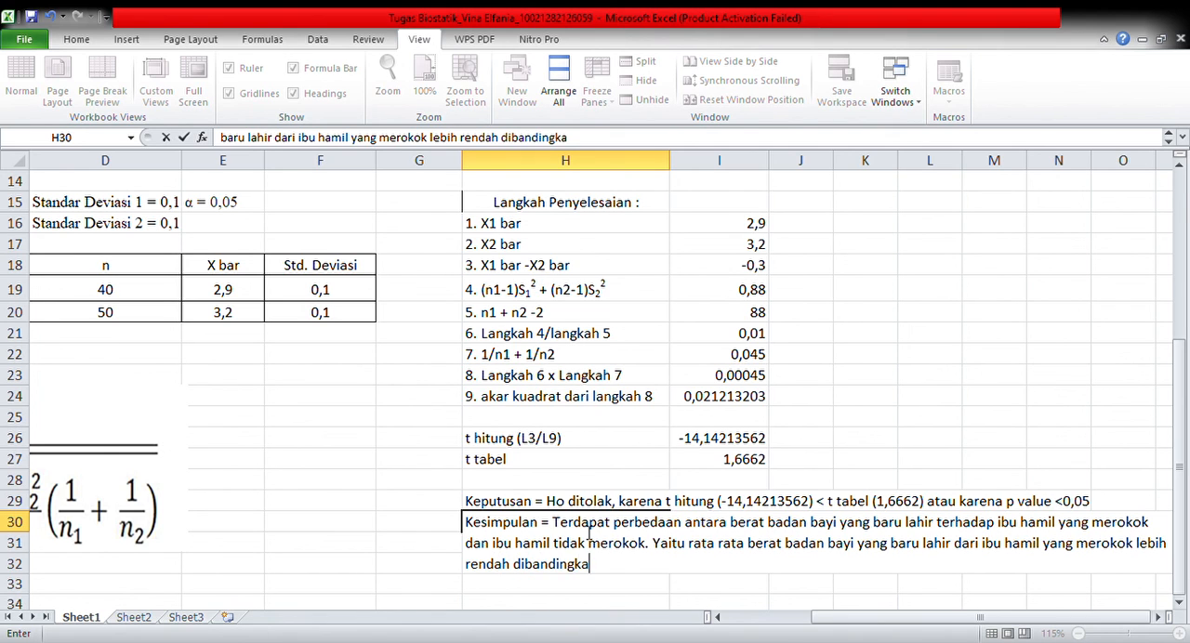
pyautogui.write('n dengan ib')
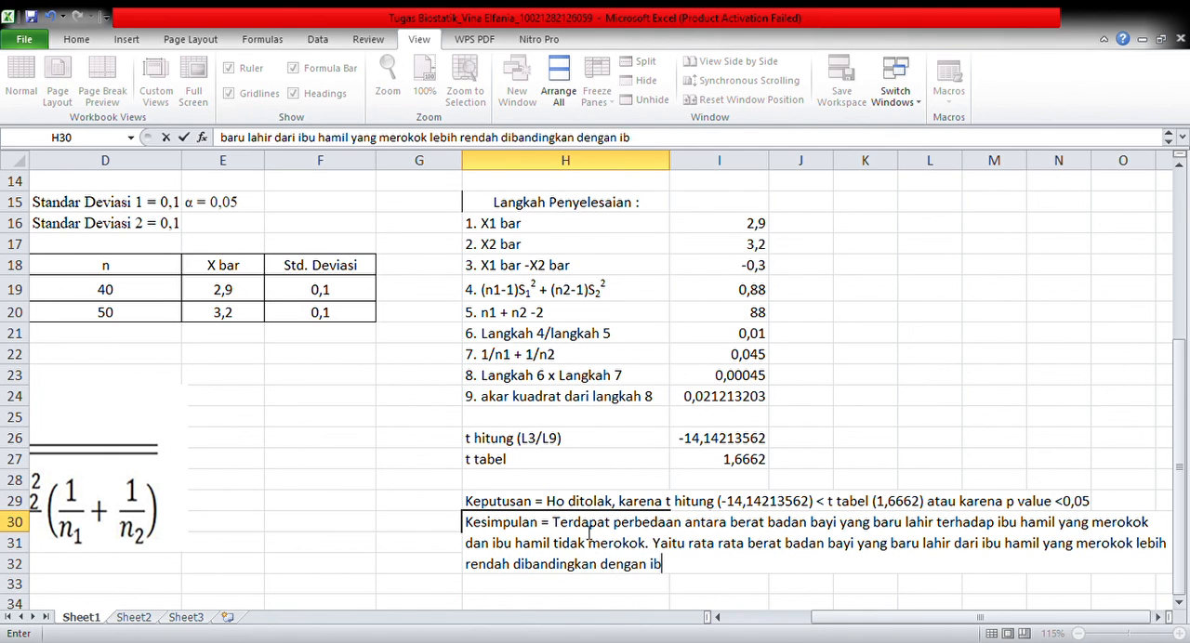
pyautogui.write('u hamil ya')
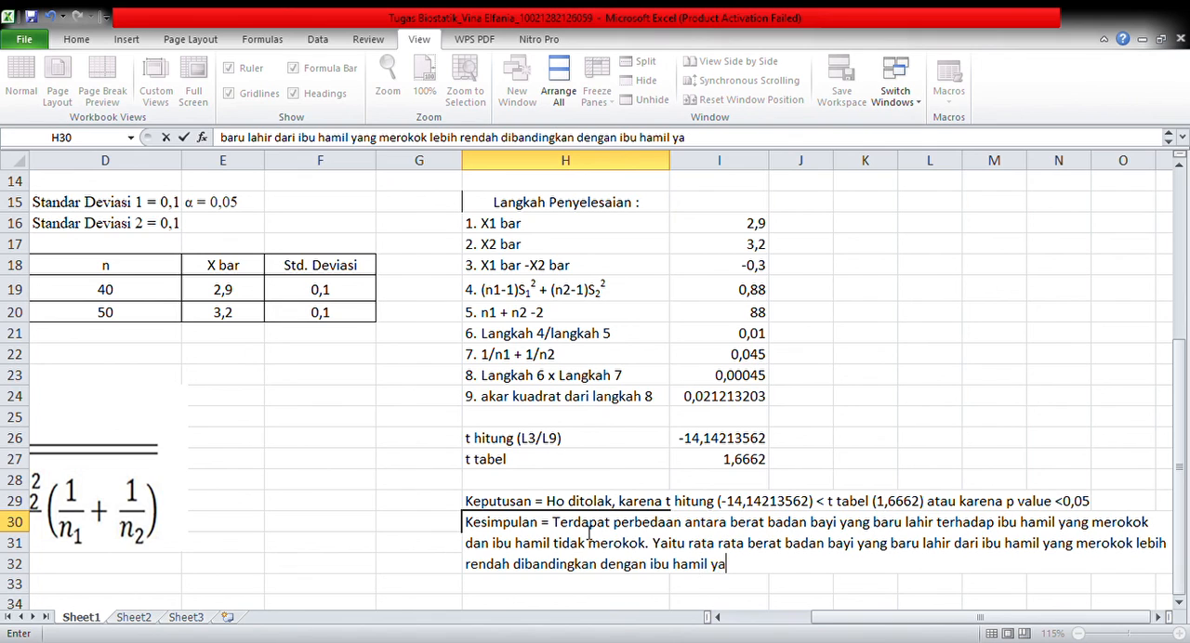
pyautogui.write('ng tidak merokok.')
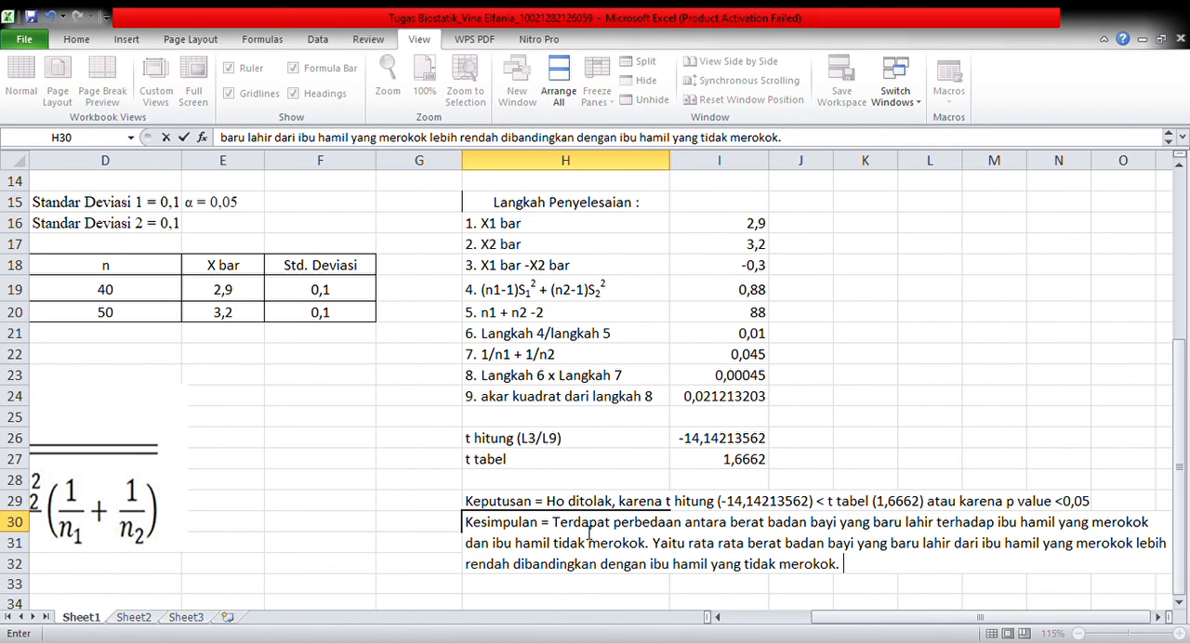
# Review the full conclusion text in H30 together with the decision and the solution steps above it
pyautogui.scroll(-1, 589, 533)
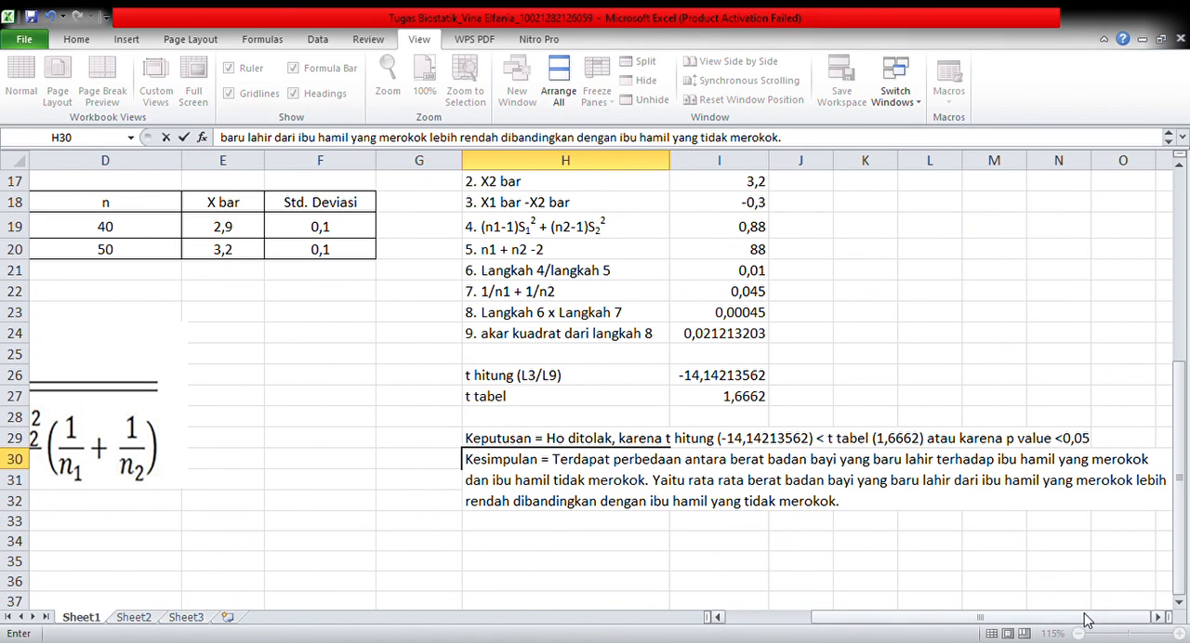
pyautogui.click(1157, 618)
pyautogui.click(1157, 617)
pyautogui.click(1158, 617)
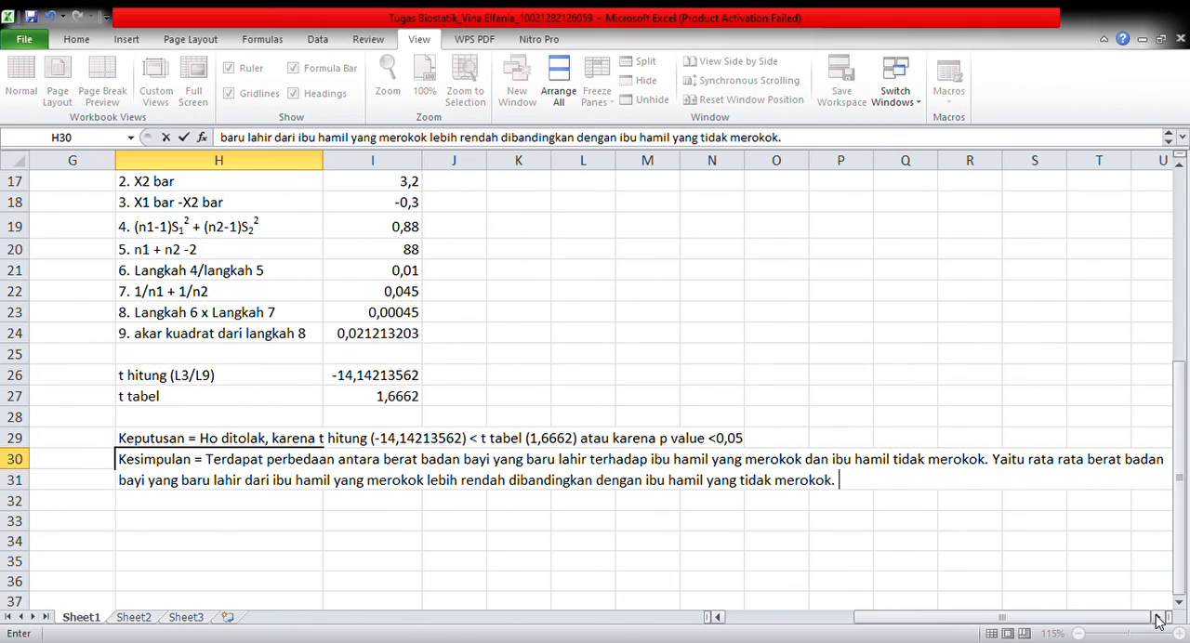
pyautogui.click(1157, 617)
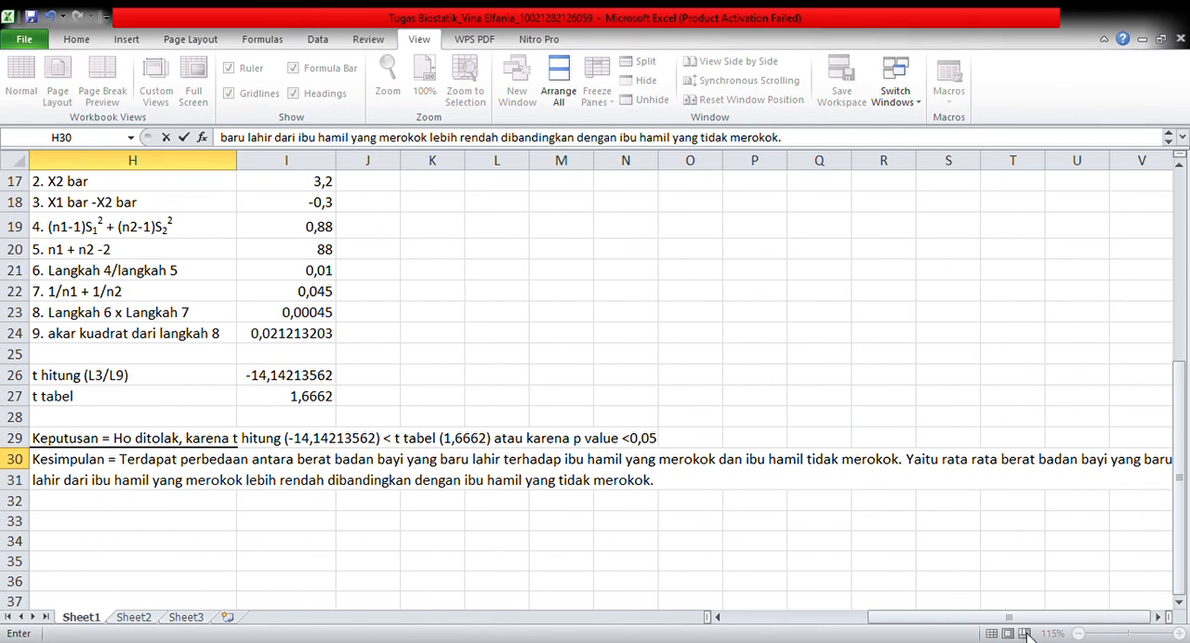
pyautogui.click(719, 617)
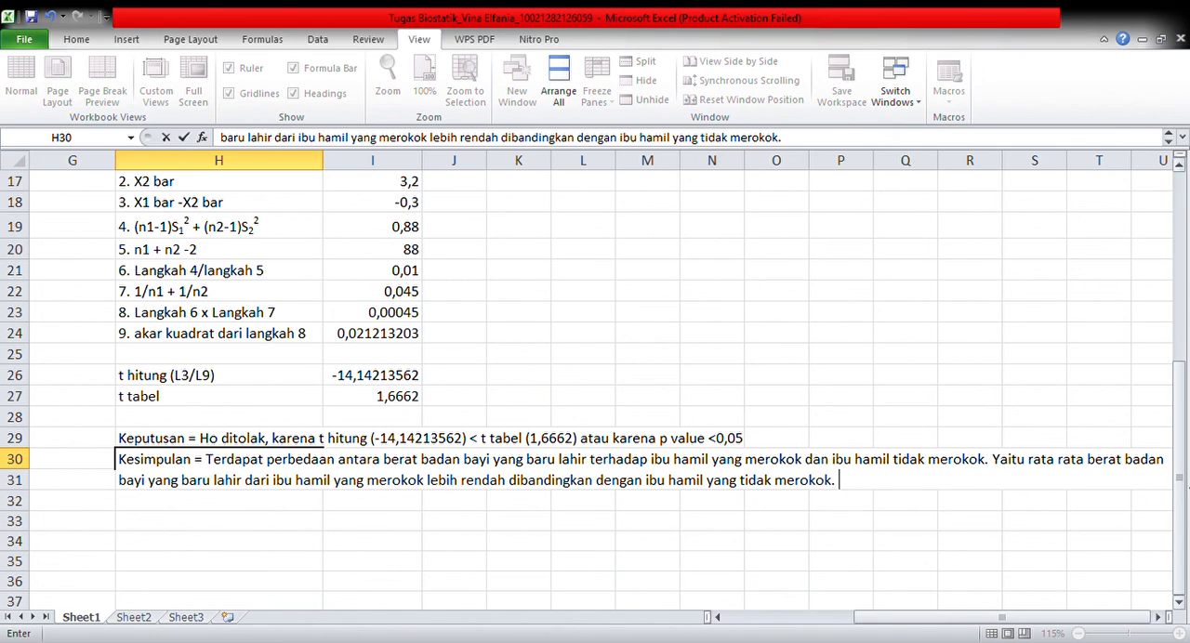
pyautogui.moveTo(1180, 476); pyautogui.dragTo(1179, 433)
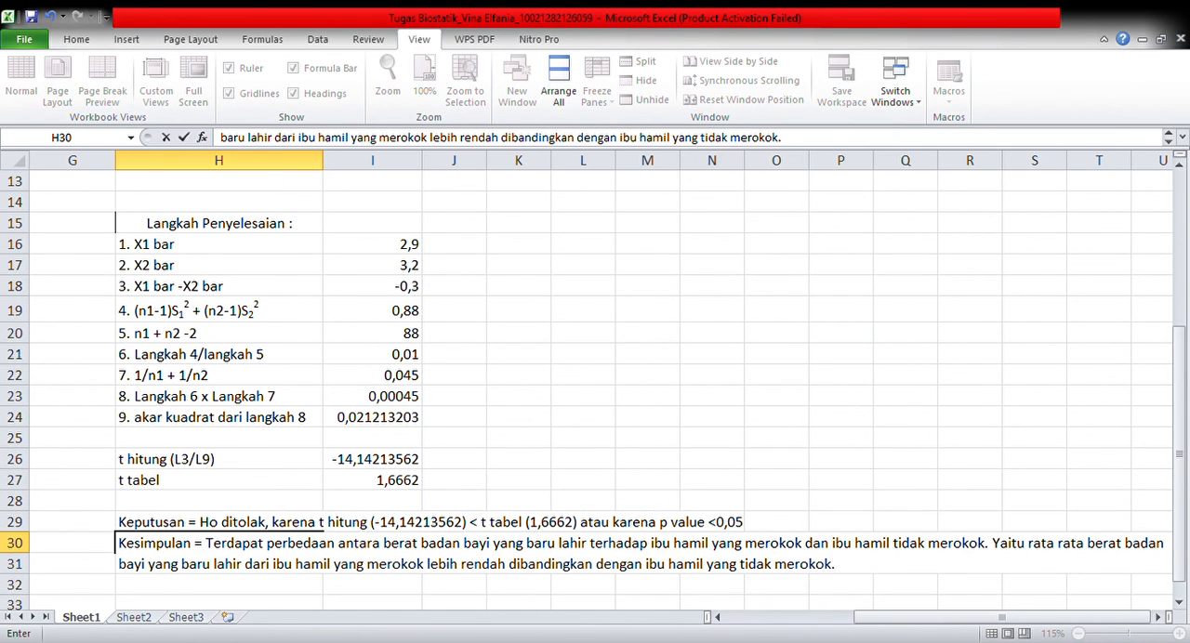